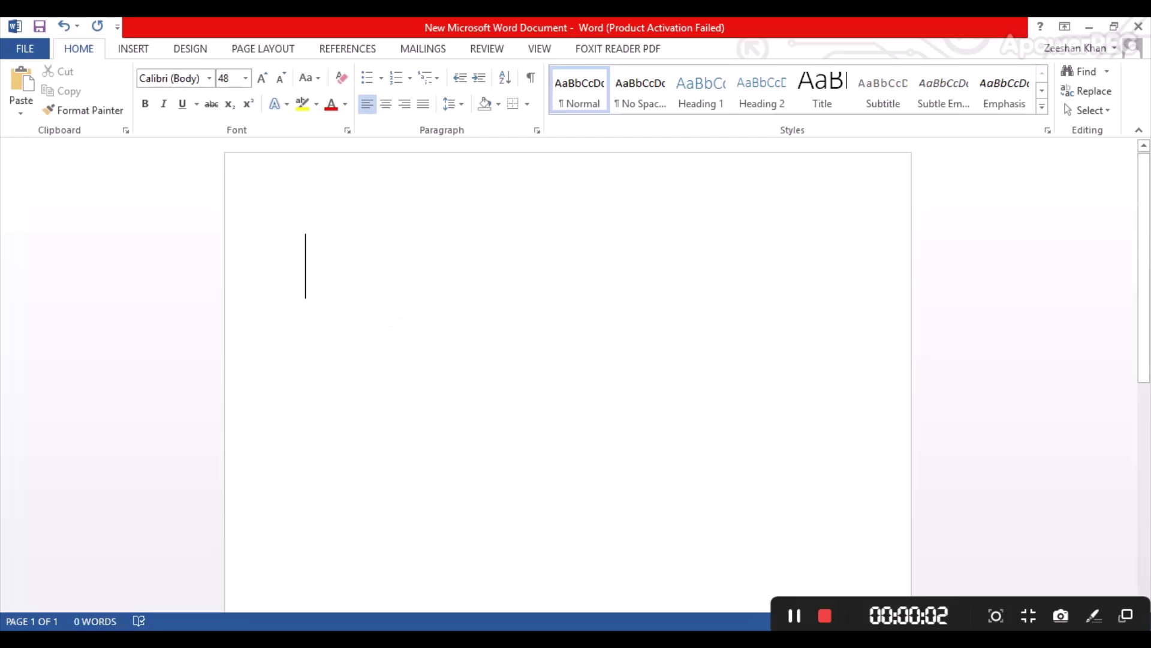
Type 'WE WILL LEARN HOW TO ENTER USER DEFINED MATRICES IN MS WORD.' and 'JUST FOLLOW THE STEPS.' on the next line, fixing typos.
{"action": "type", "text": "WE WILL "}
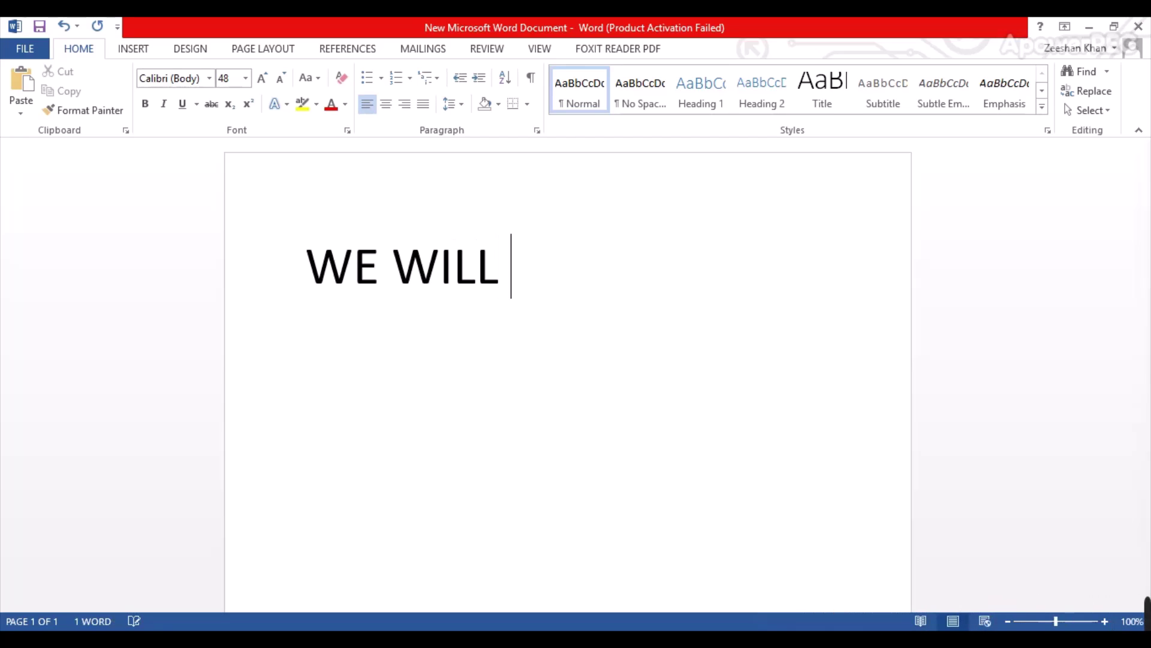
{"action": "type", "text": "LWA"}
{"action": "key", "text": "BackSpace"}
{"action": "key", "text": "BackSpace"}
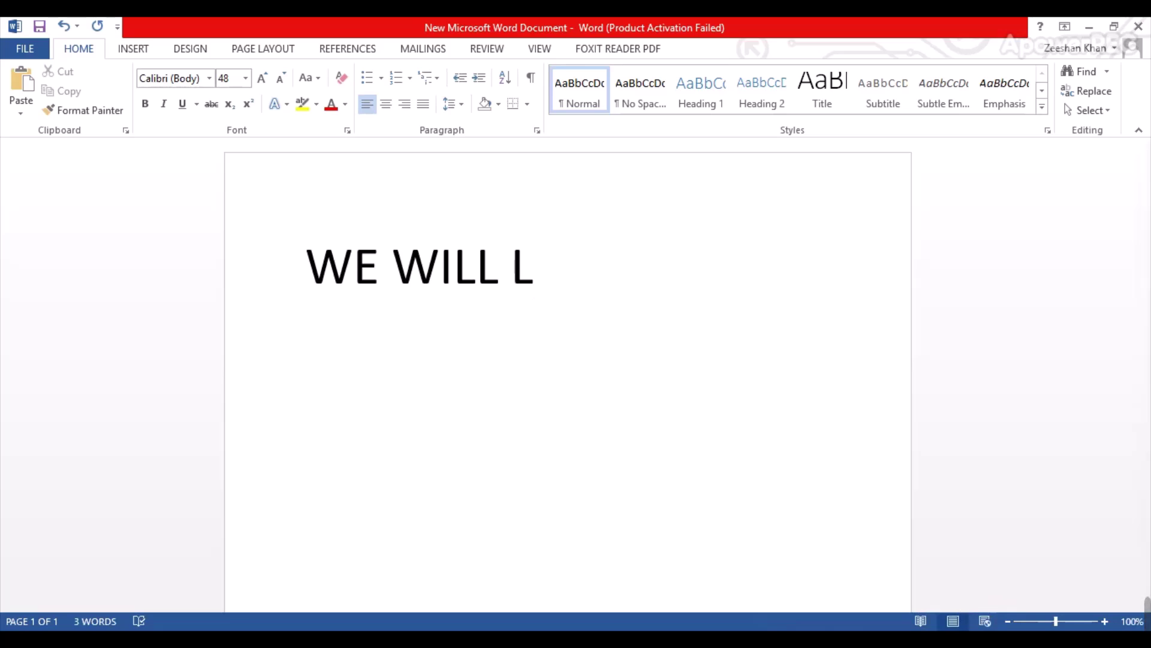
{"action": "type", "text": "EARN HOW "}
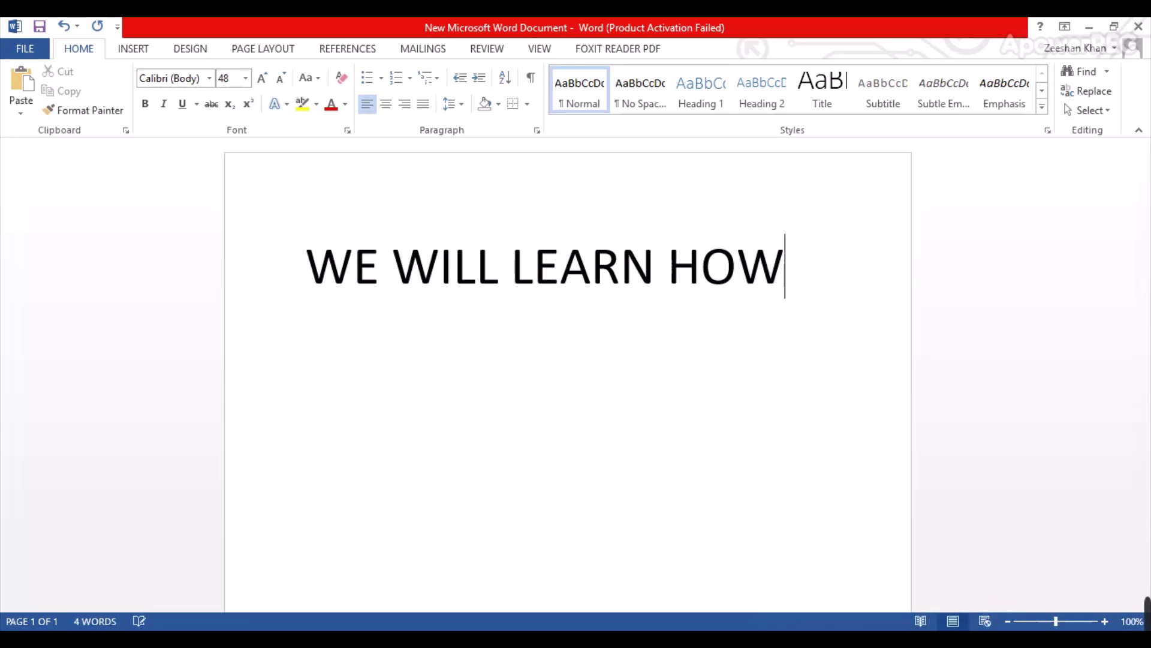
{"action": "type", "text": "TO ENT"}
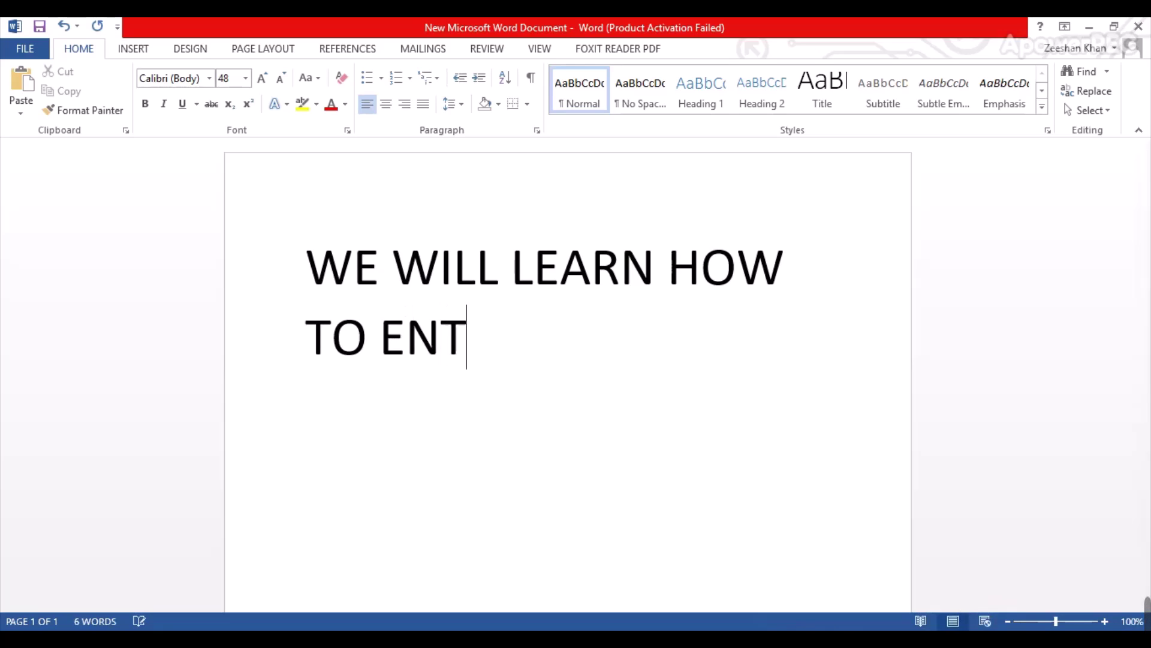
{"action": "type", "text": "ER USE"}
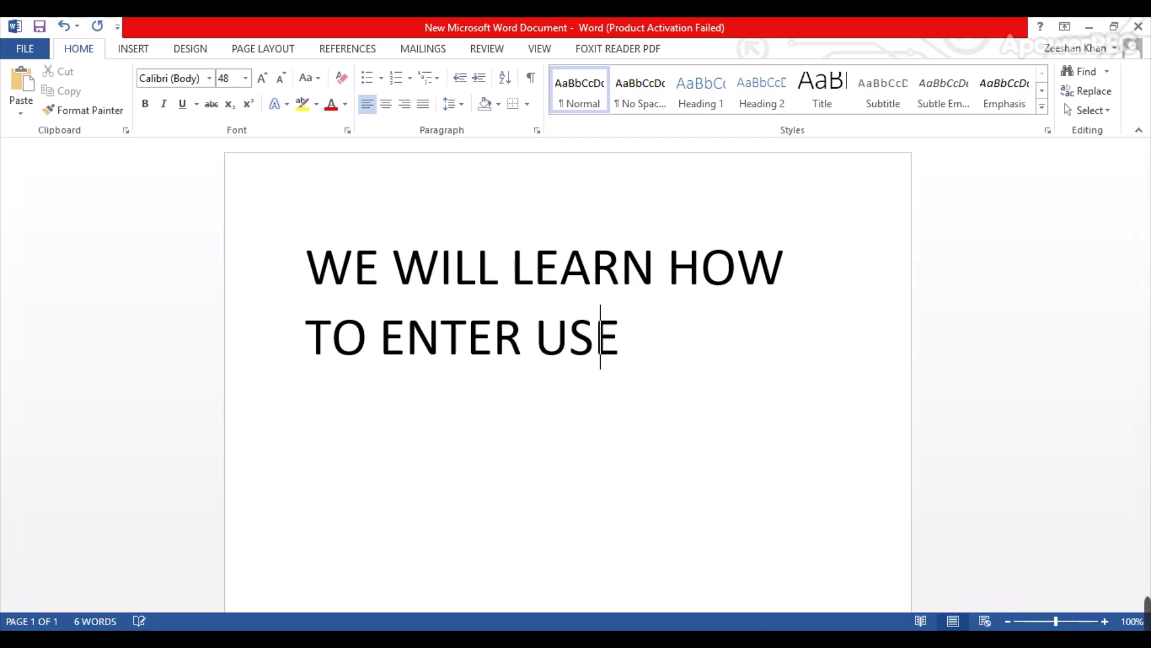
{"action": "type", "text": "D"}
{"action": "key", "text": "BackSpace"}
{"action": "type", "text": "R DE"}
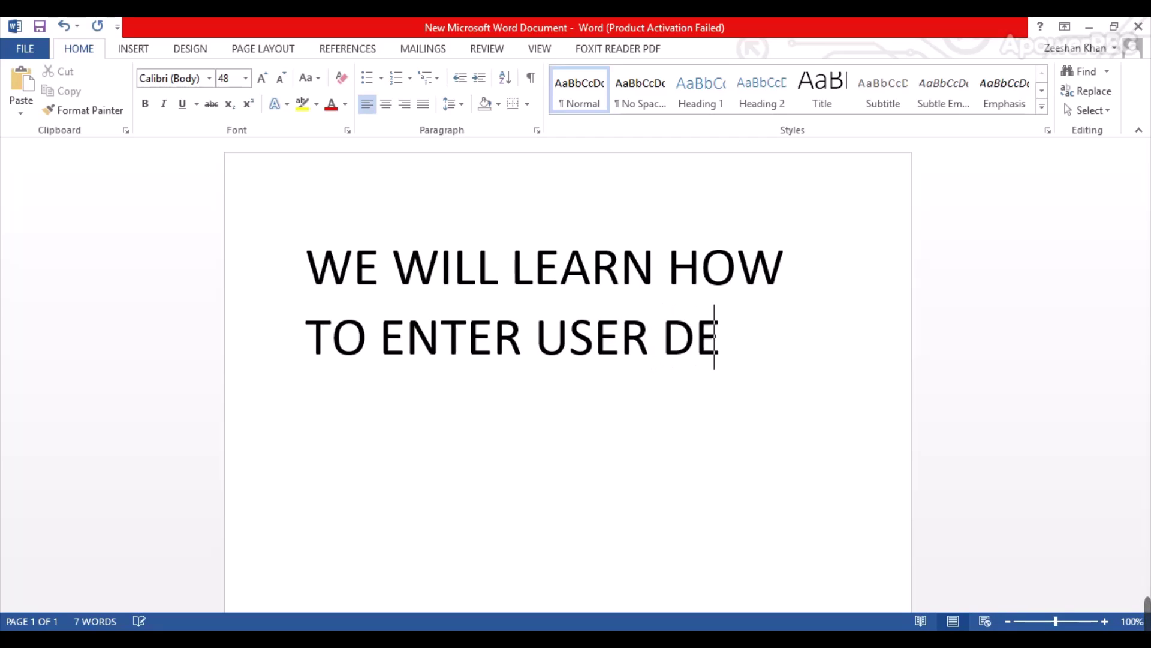
{"action": "type", "text": "FINED"}
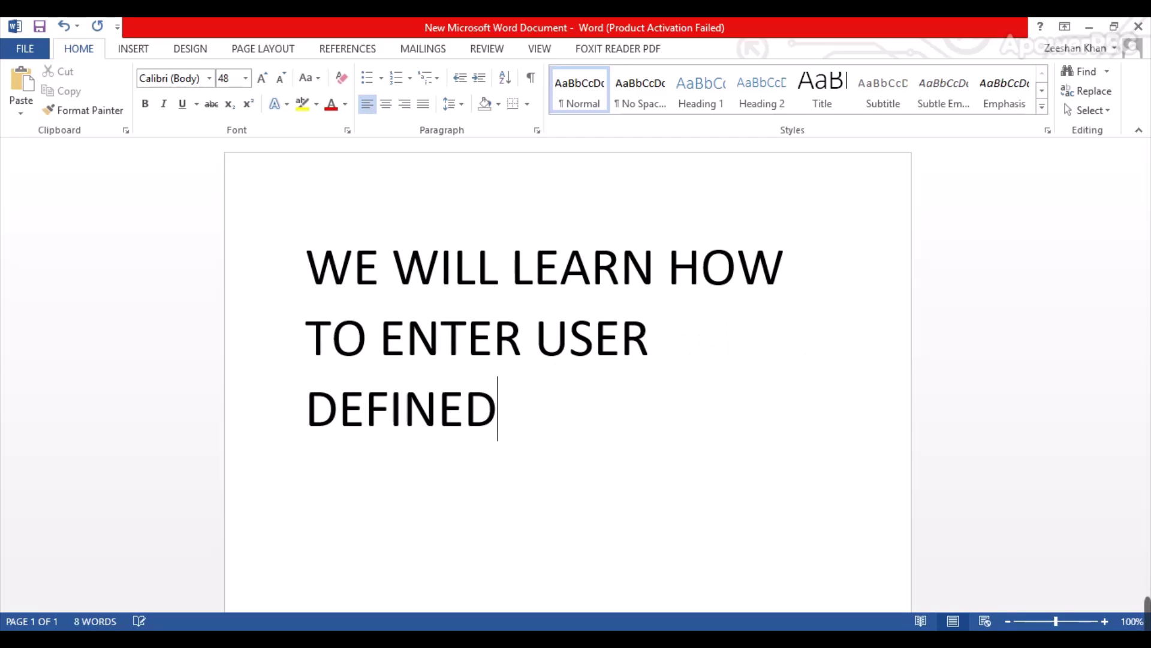
{"action": "type", "text": " MATR"}
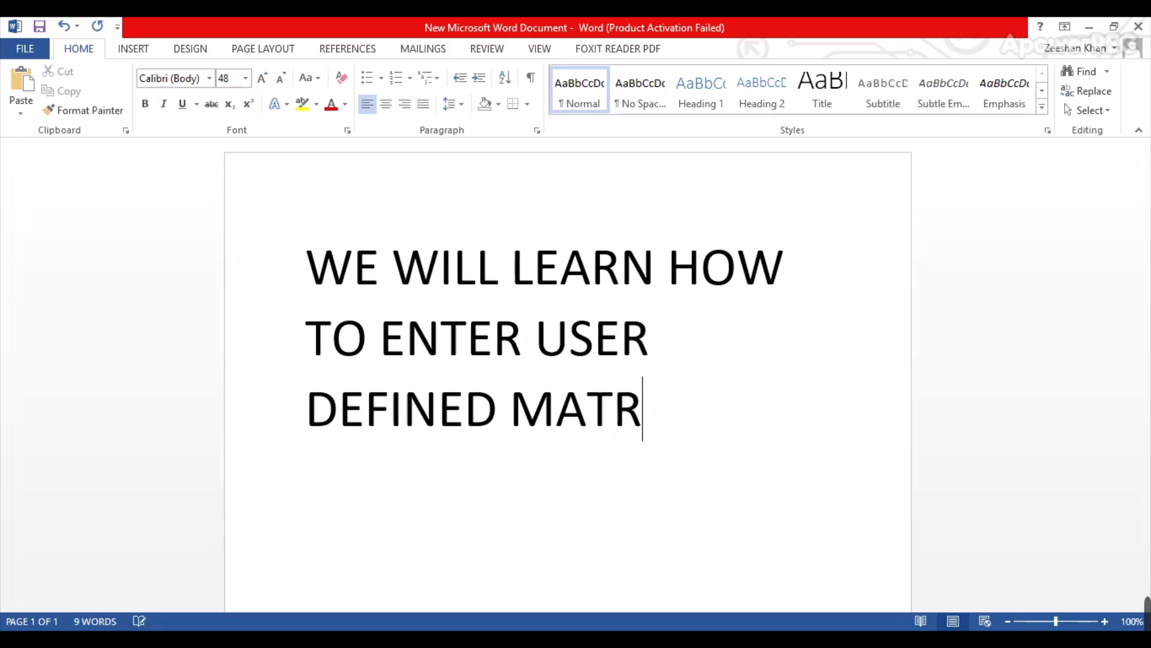
{"action": "type", "text": "ICES IN MS"}
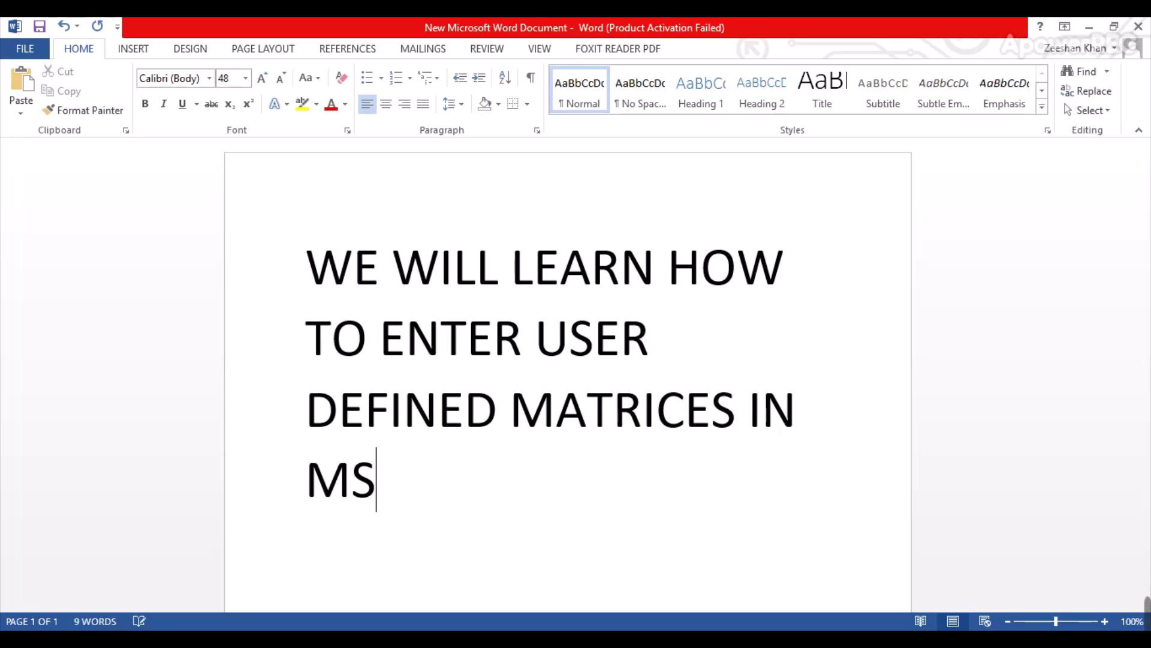
{"action": "type", "text": " WORKD"}
{"action": "key", "text": "BackSpace"}
{"action": "key", "text": "BackSpace"}
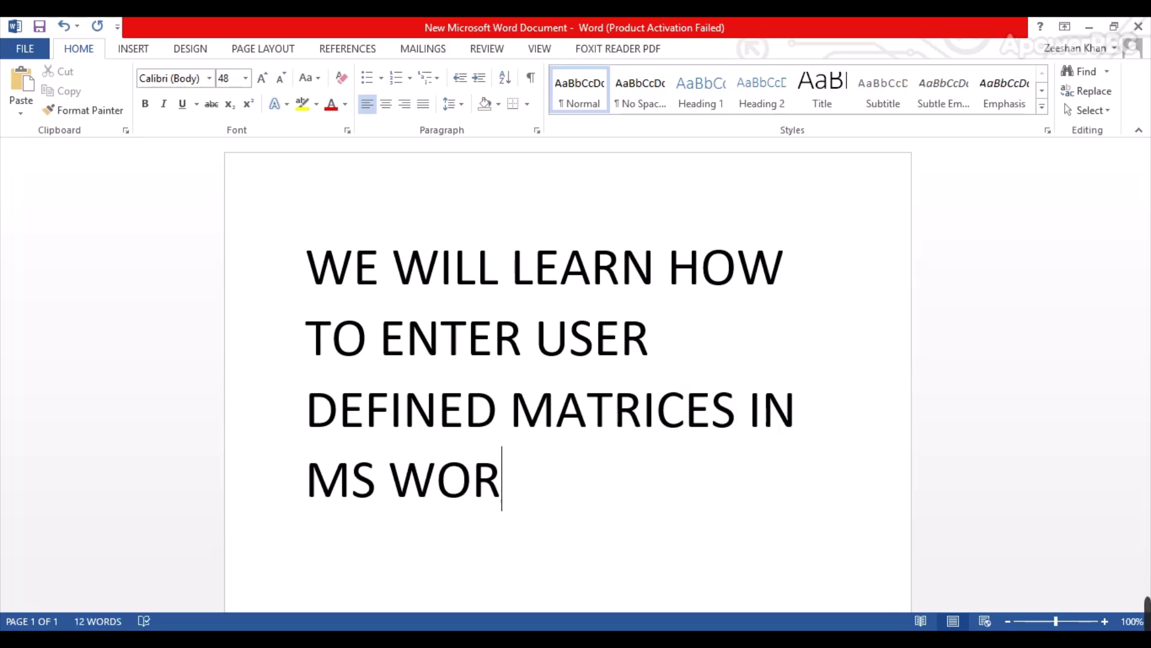
{"action": "type", "text": "D"}
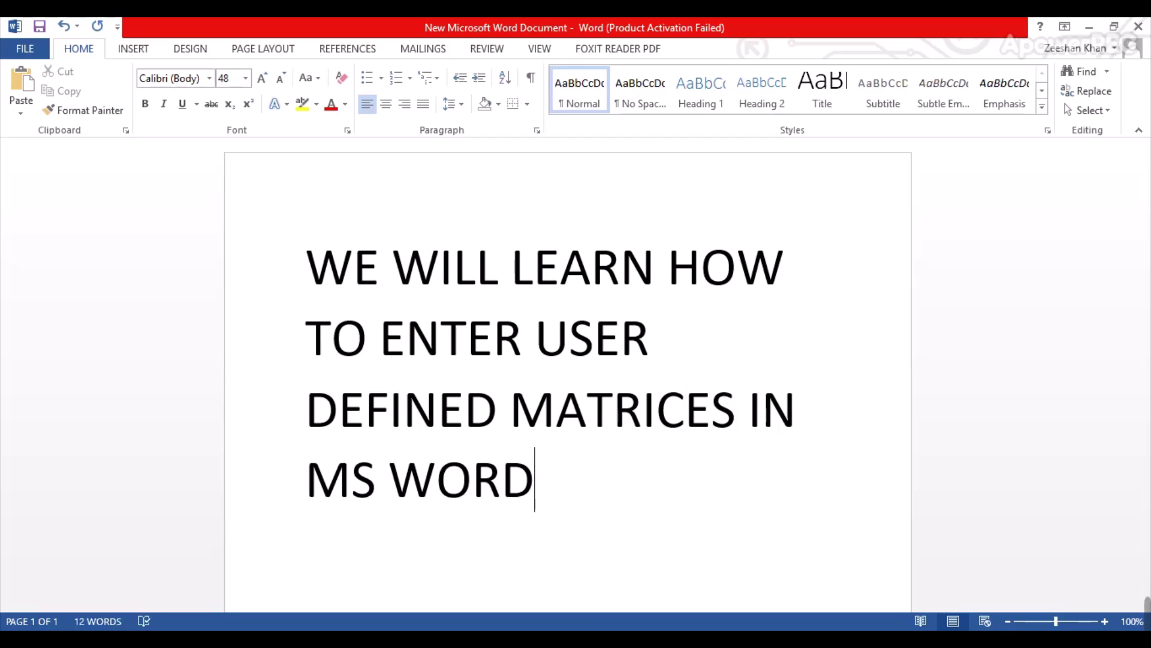
{"action": "type", "text": "."}
{"action": "key", "text": "Return"}
{"action": "type", "text": "JUS"}
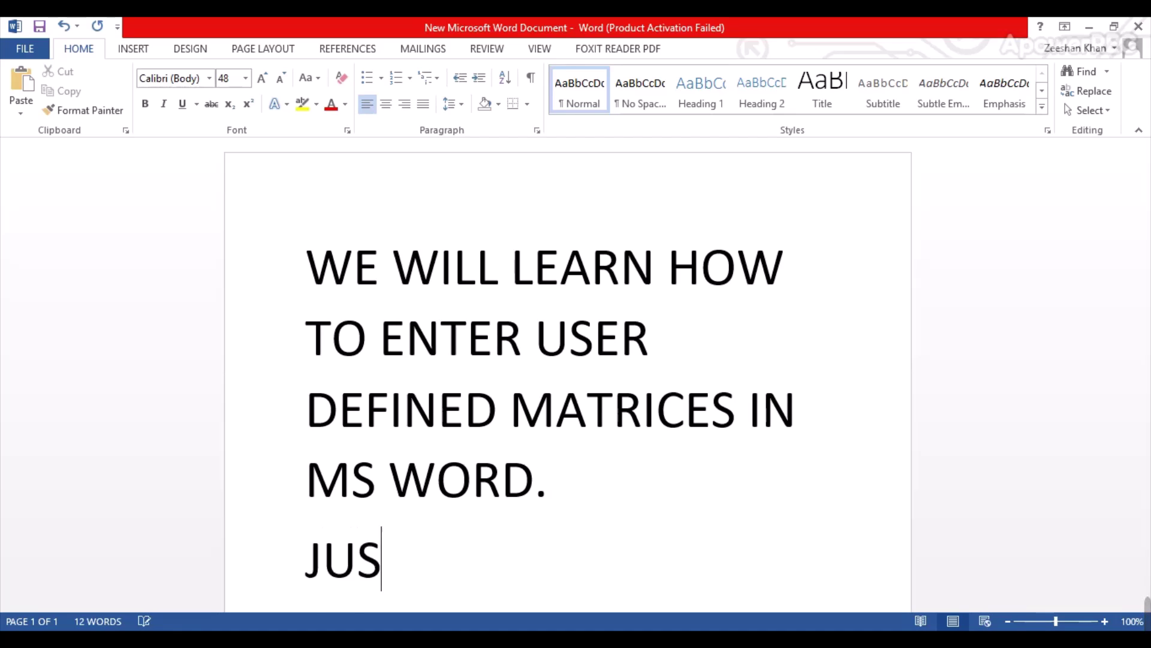
{"action": "type", "text": "T FOLLOW"}
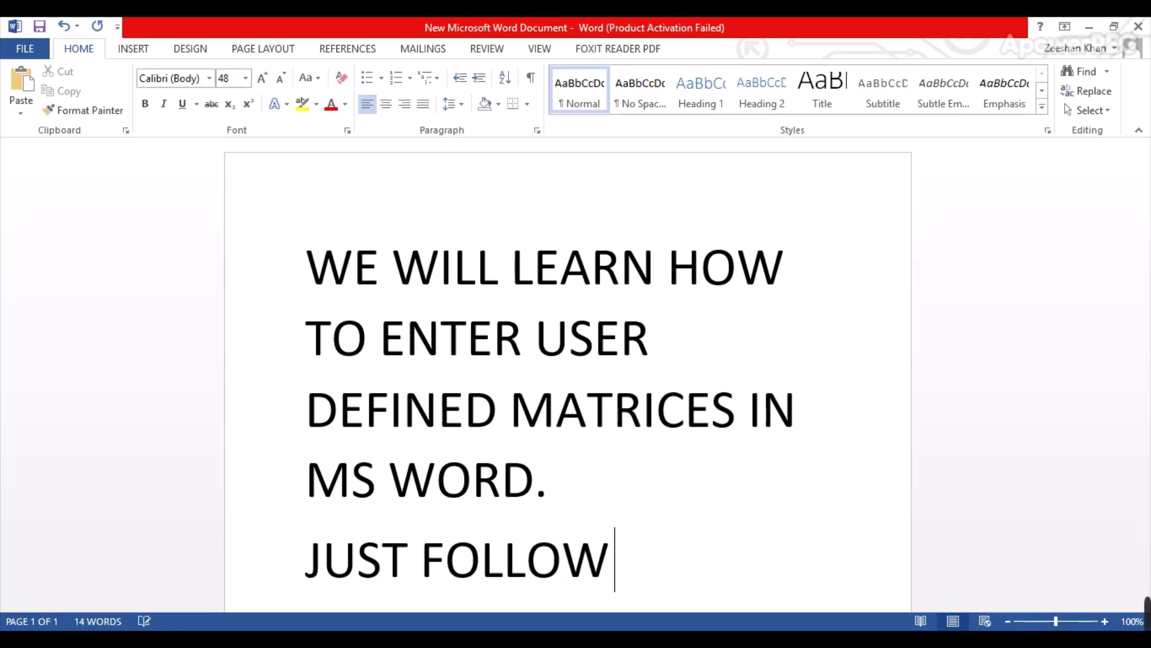
{"action": "type", "text": " THE STEP"}
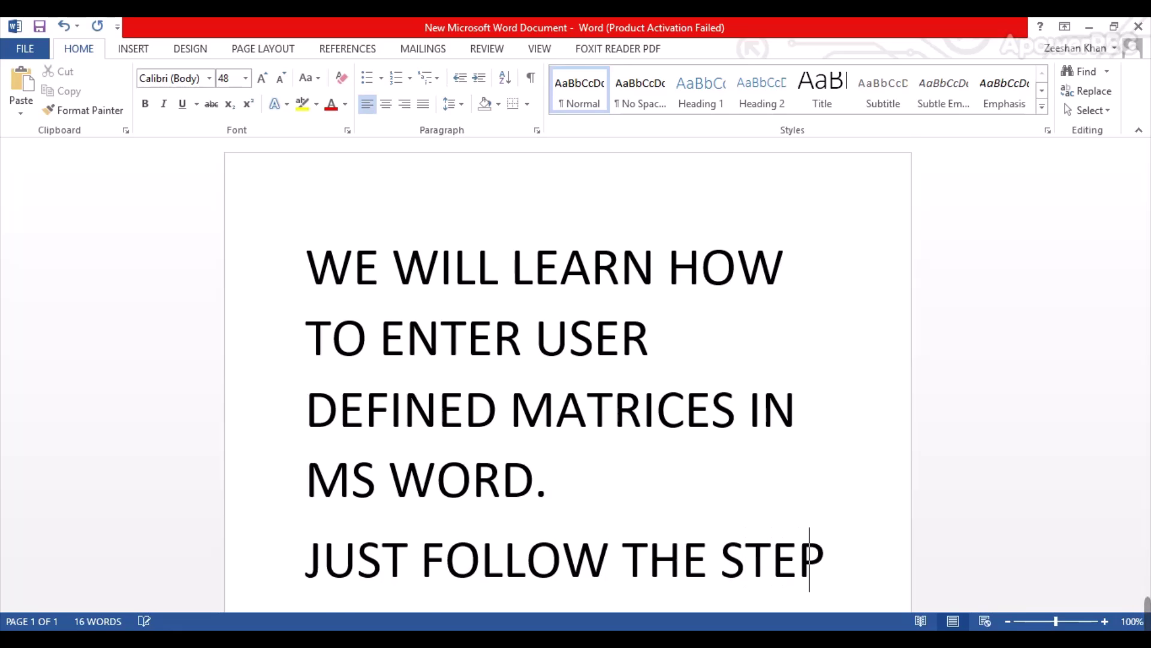
{"action": "type", "text": "S"}
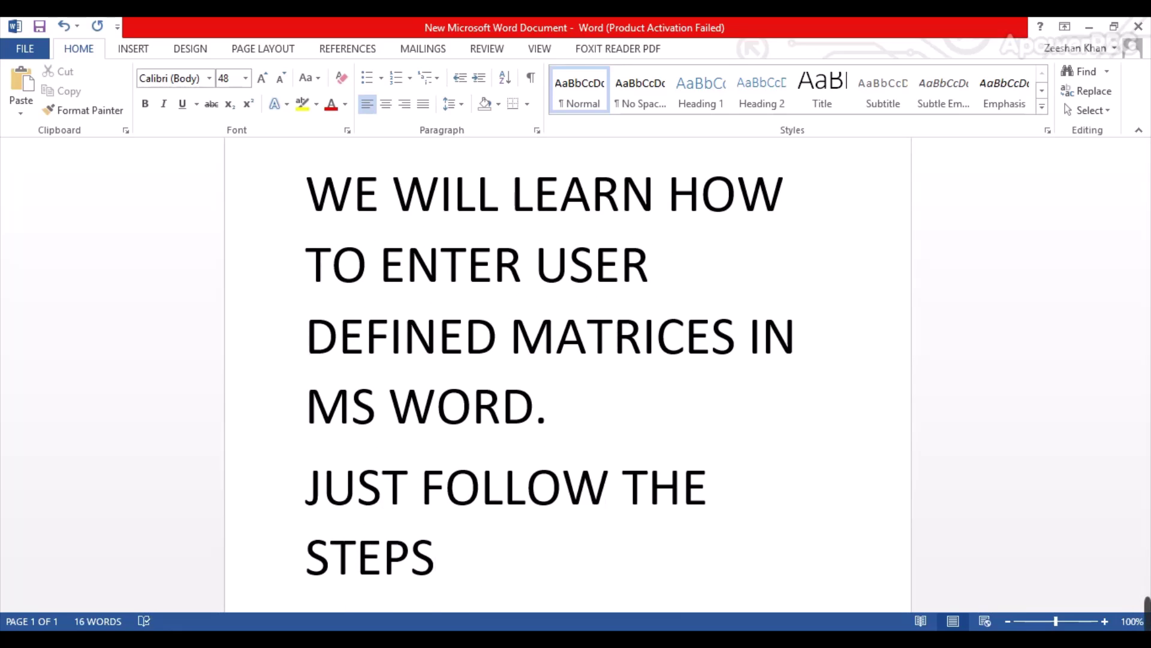
{"action": "type", "text": "."}
Delete the intro text and insert a Microsoft Equation 3.0 object.
{"action": "key", "text": "BackSpace"}
{"action": "key", "text": "BackSpace"}
{"action": "key", "text": "BackSpace"}
{"action": "key", "text": "BackSpace"}
{"action": "key", "text": "BackSpace"}
{"action": "key", "text": "BackSpace"}
{"action": "key", "text": "BackSpace"}
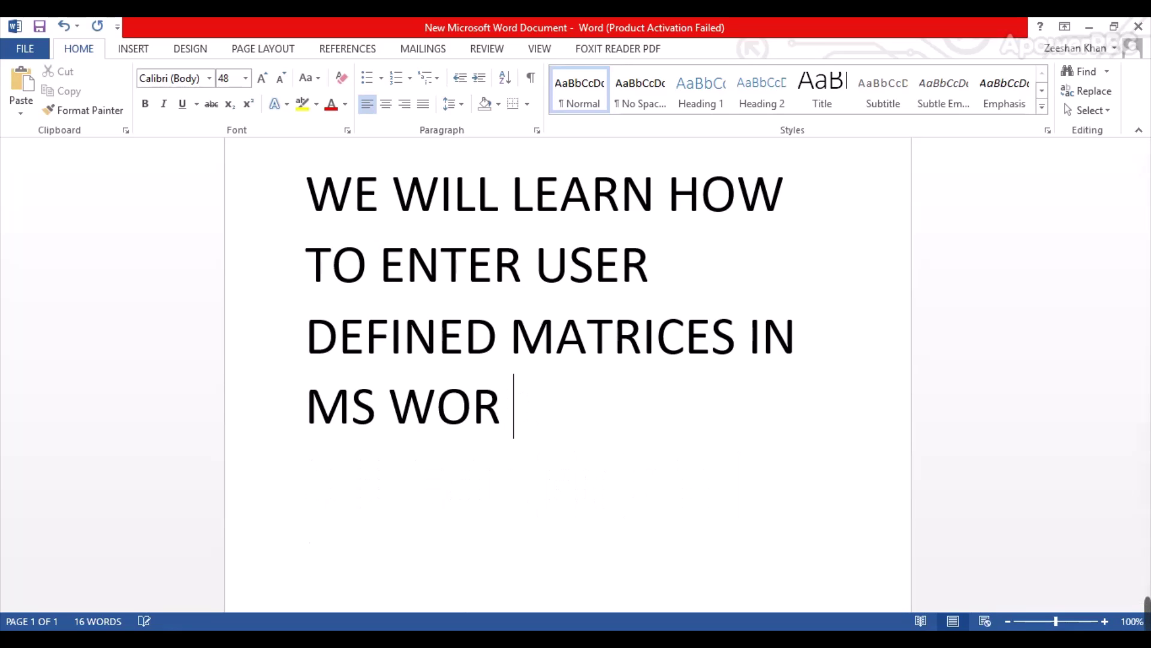
{"action": "key", "text": "BackSpace"}
{"action": "key", "text": "BackSpace"}
{"action": "key", "text": "BackSpace"}
{"action": "key", "text": "BackSpace"}
{"action": "key", "text": "BackSpace"}
{"action": "key", "text": "BackSpace"}
{"action": "key", "text": "BackSpace"}
{"action": "key", "text": "BackSpace"}
{"action": "key", "text": "BackSpace"}
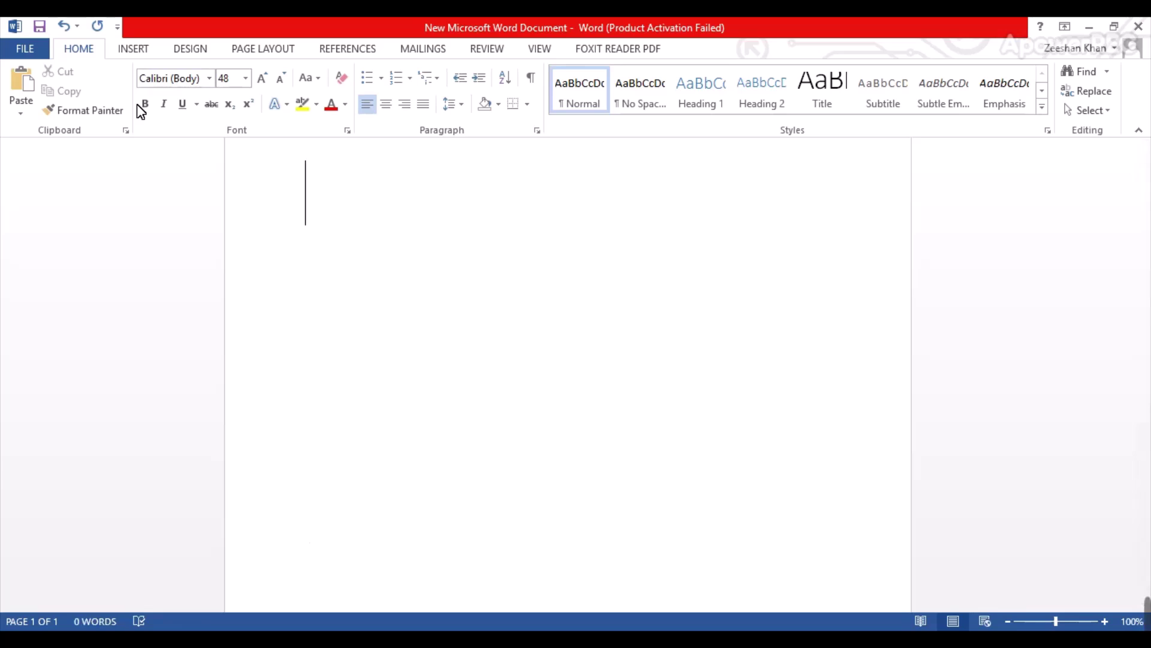
{"action": "left_click", "coordinate": [137, 53]}
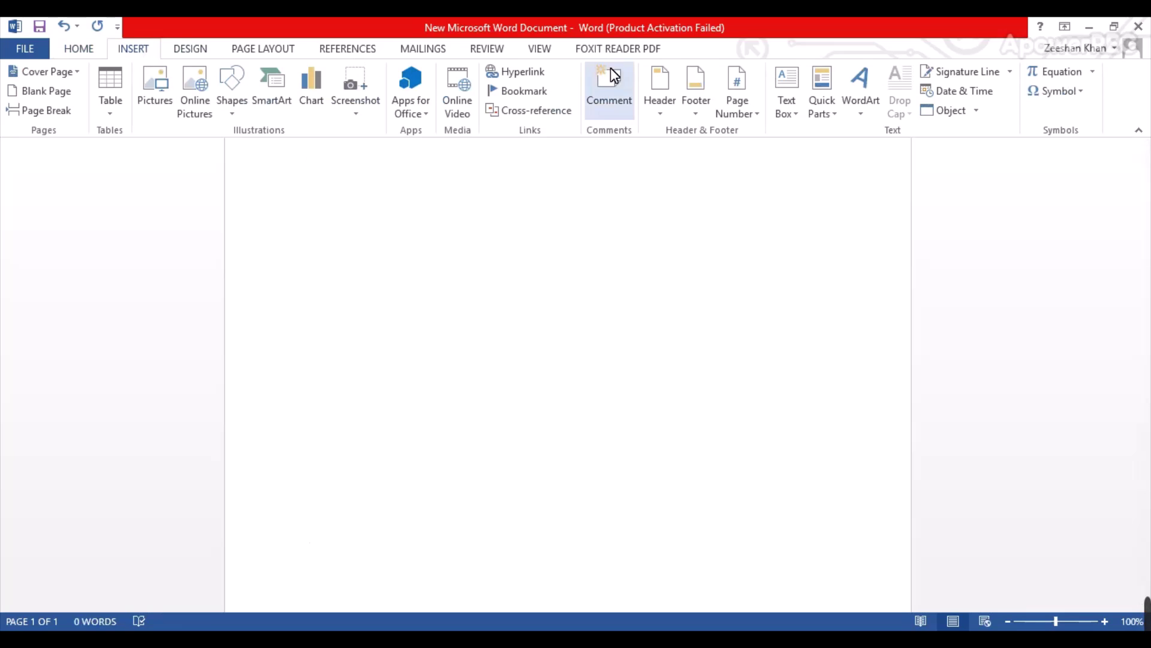
{"action": "left_click", "coordinate": [968, 111]}
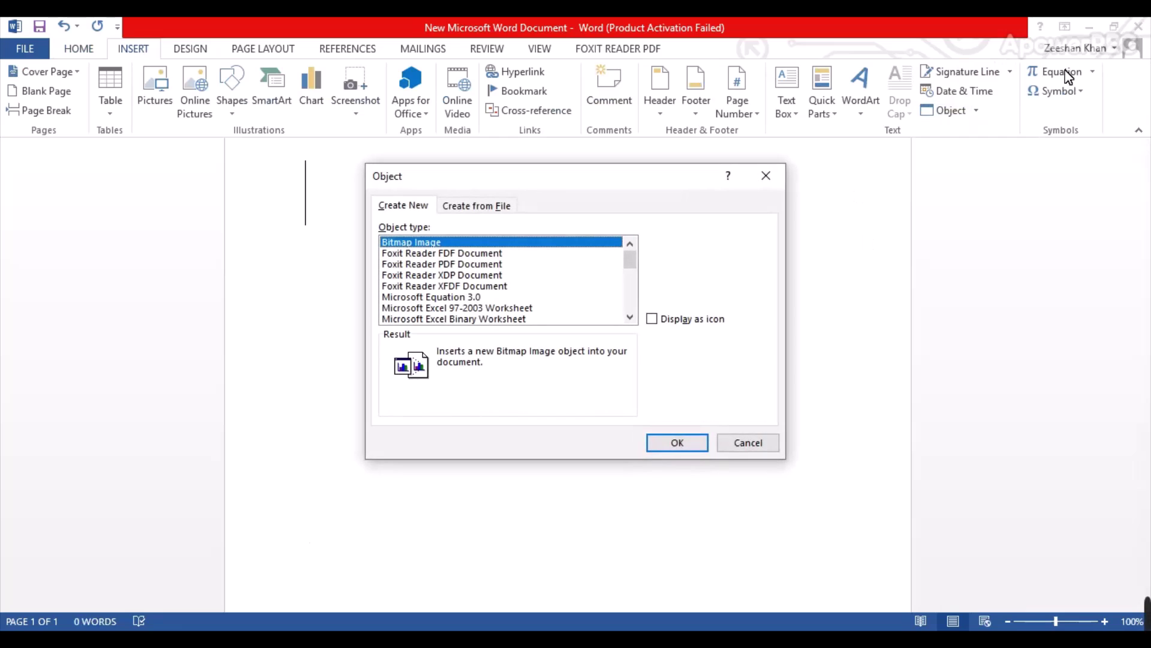
{"action": "left_click", "coordinate": [441, 297]}
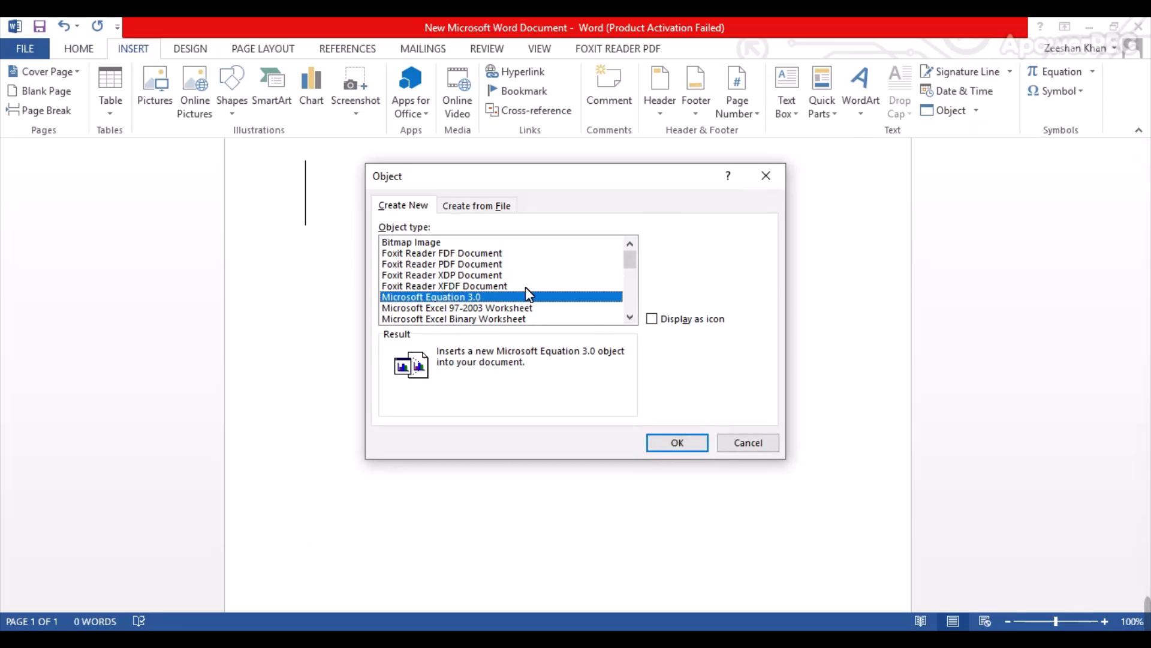
{"action": "left_click", "coordinate": [678, 443]}
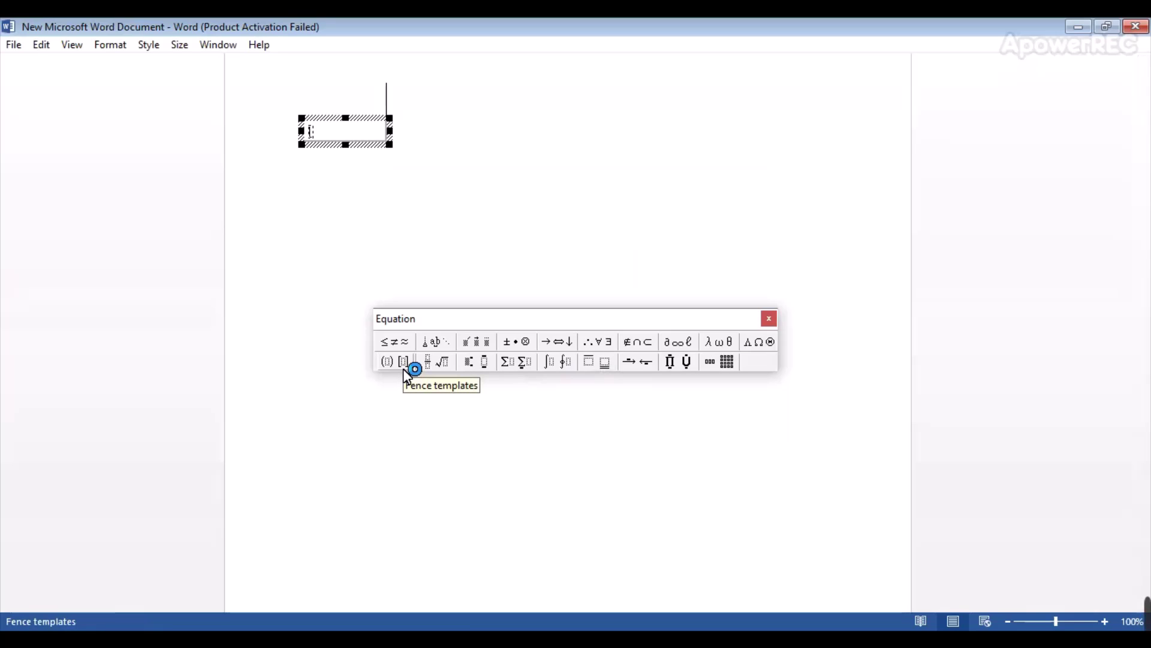
Add square brackets holding a variable-size matrix of 4 columns and 3 rows.
{"action": "left_click", "coordinate": [403, 367]}
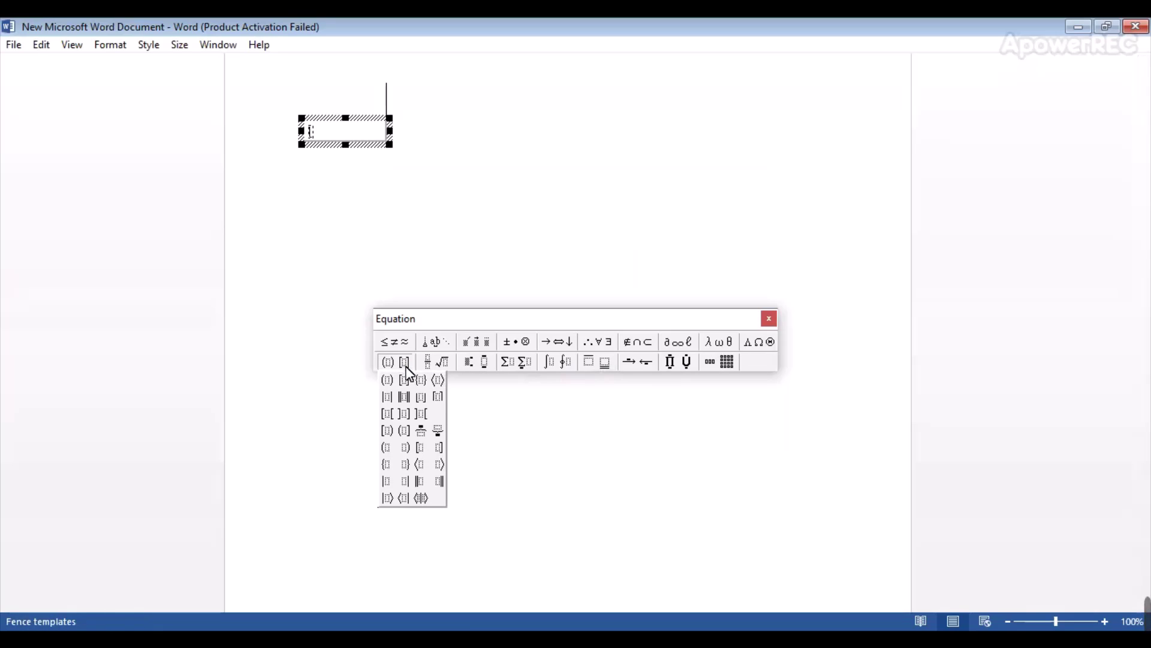
{"action": "left_click", "coordinate": [406, 384]}
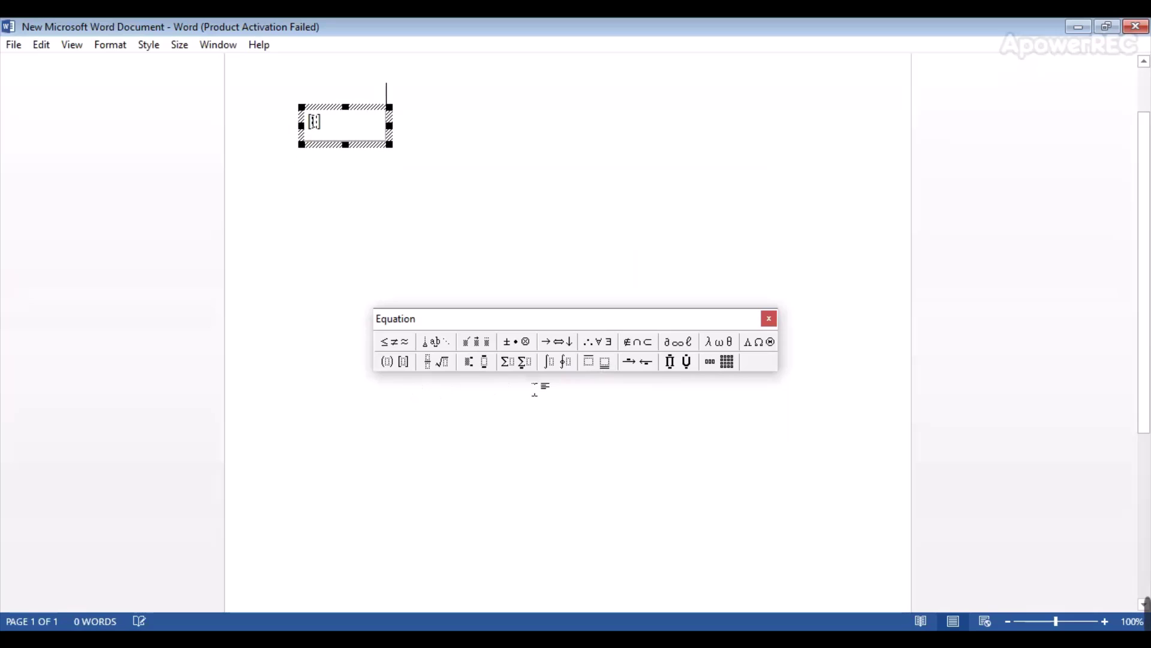
{"action": "left_click", "coordinate": [733, 365]}
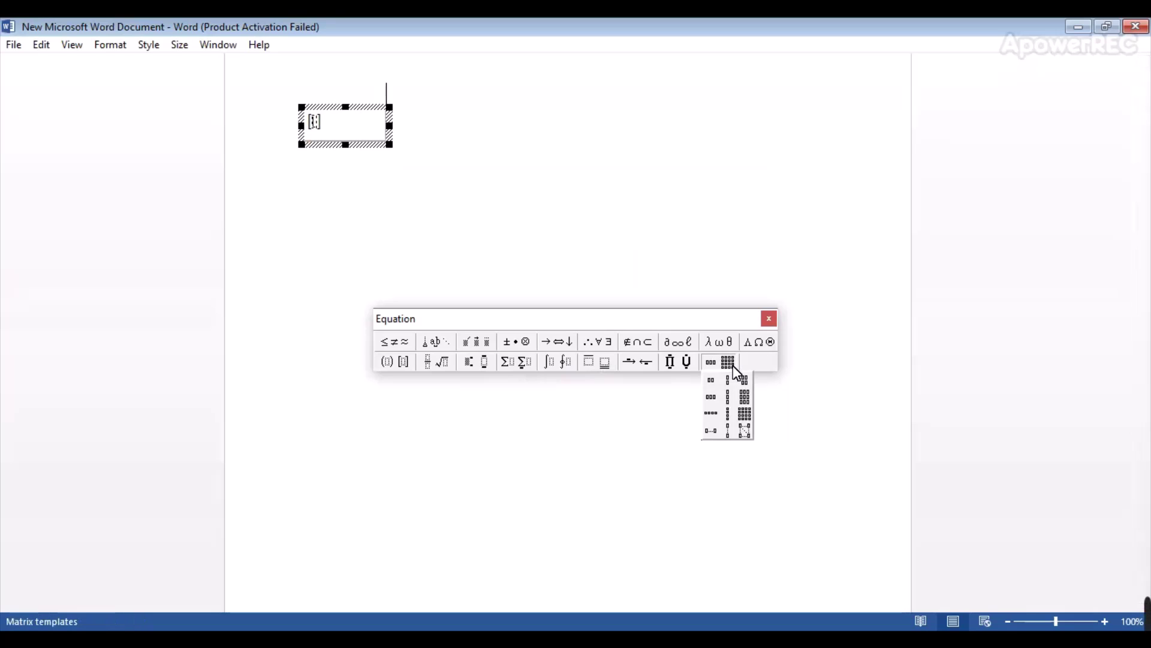
{"action": "left_click", "coordinate": [750, 435]}
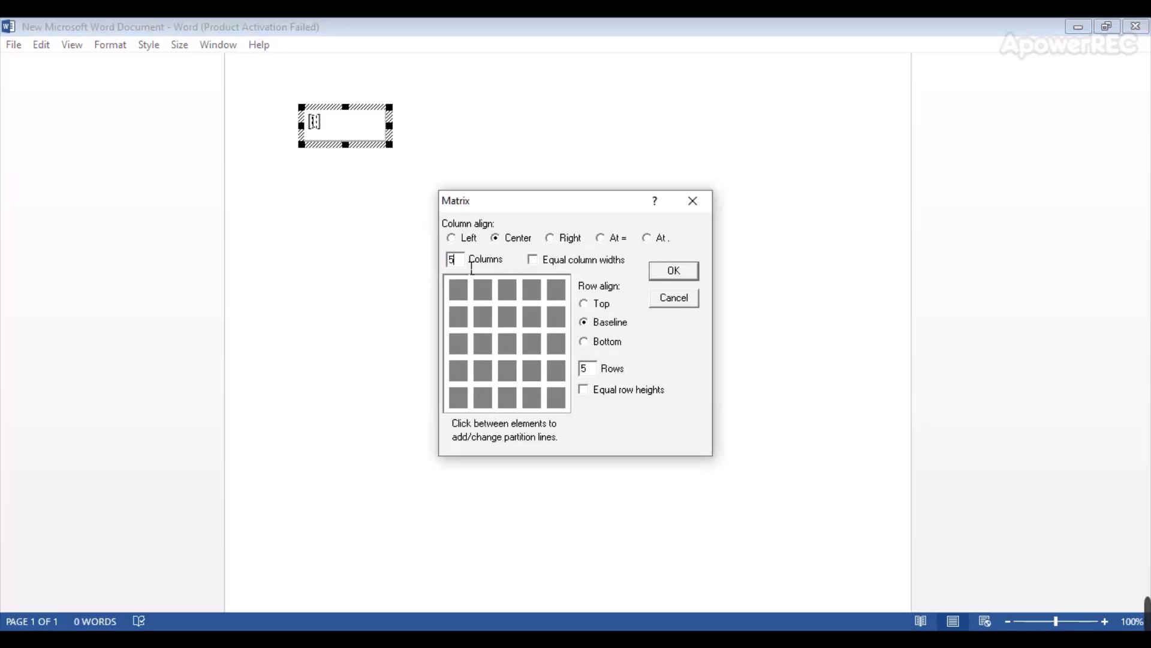
{"action": "type", "text": "1"}
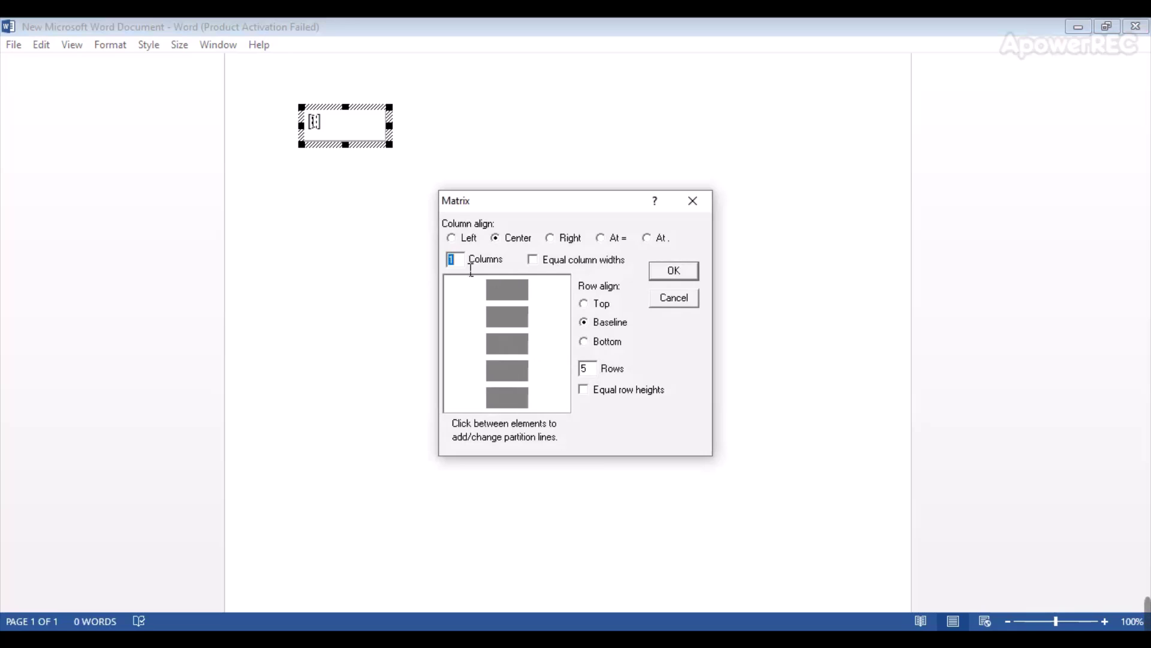
{"action": "type", "text": "4"}
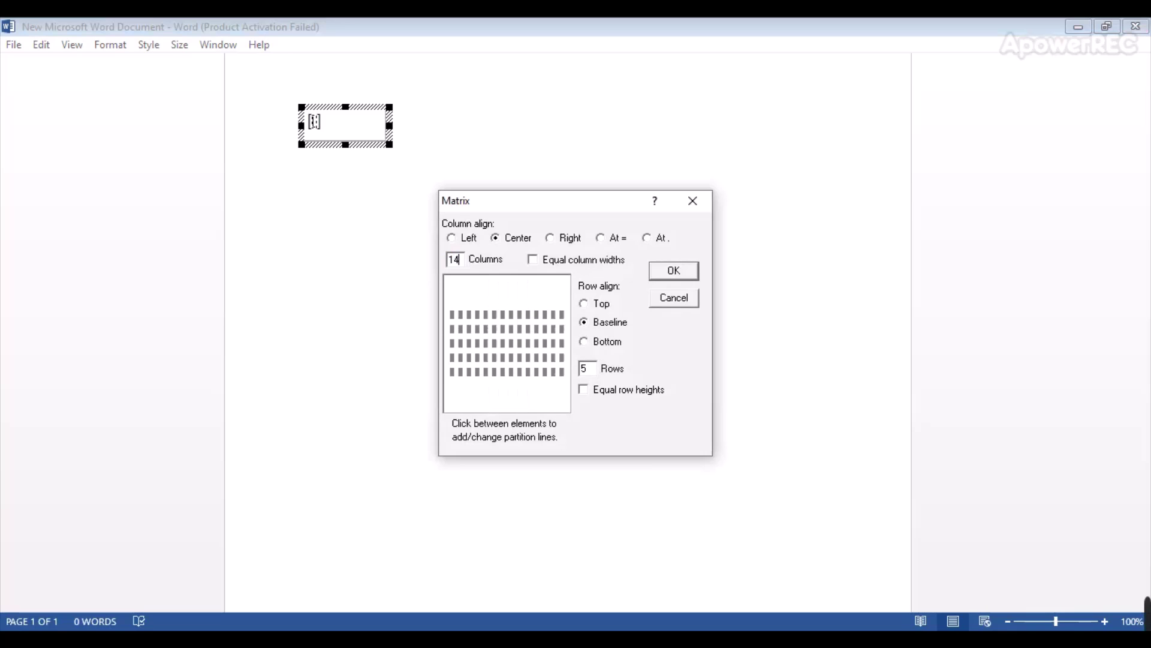
{"action": "key", "text": "BackSpace"}
{"action": "type", "text": "4"}
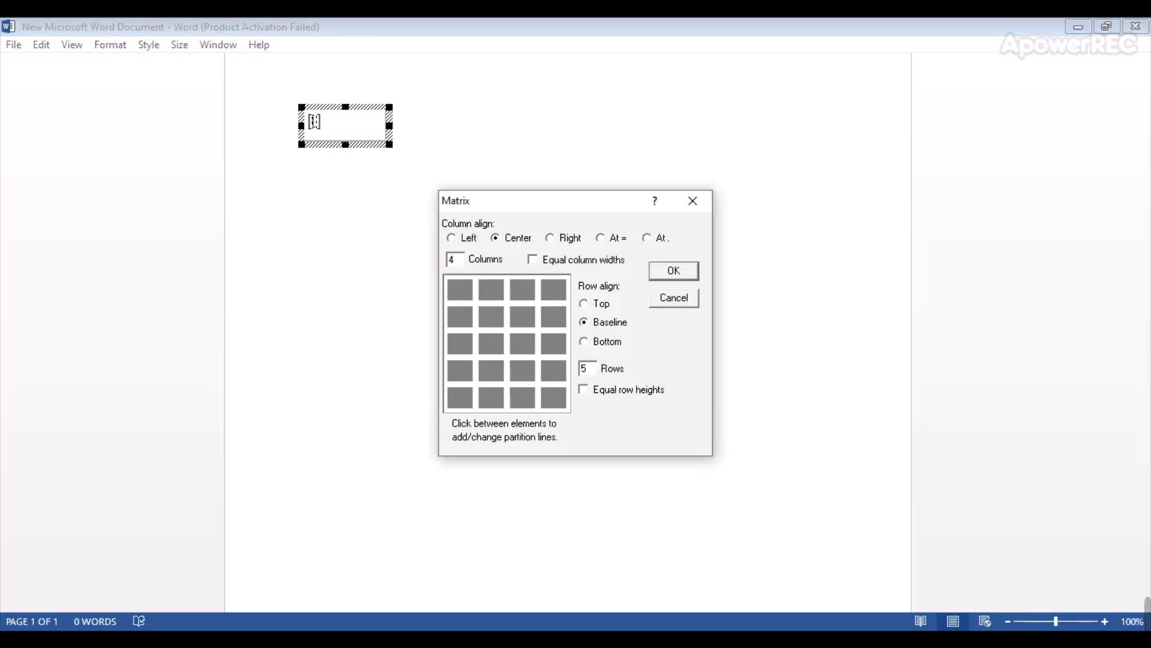
{"action": "type", "text": "3"}
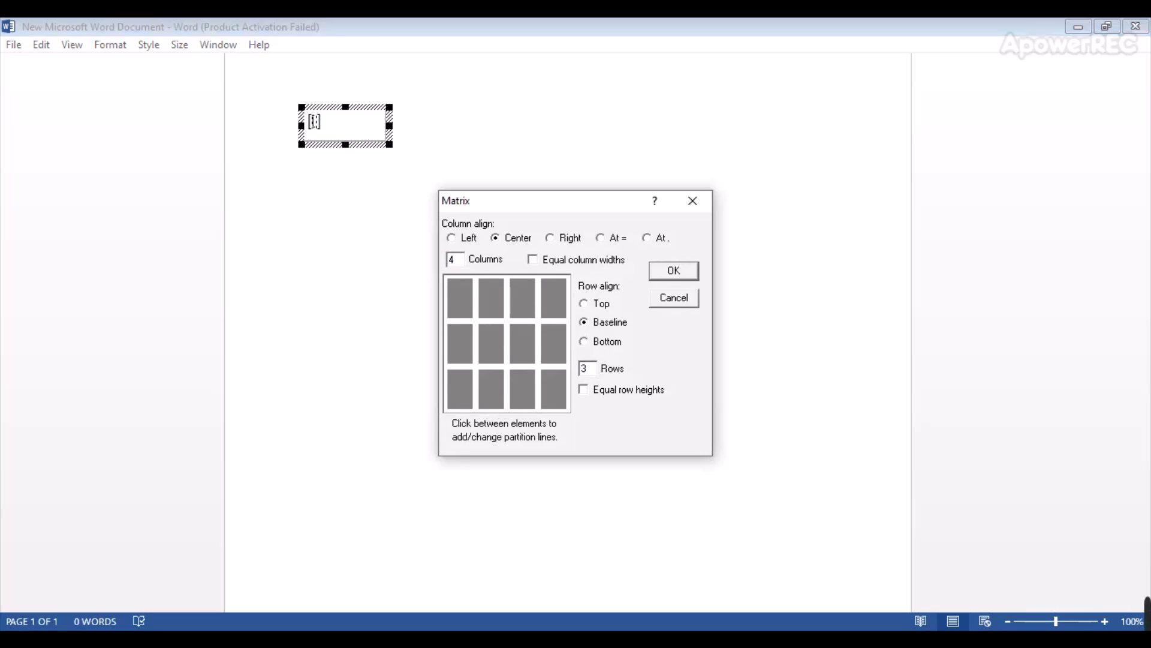
{"action": "left_click", "coordinate": [695, 271]}
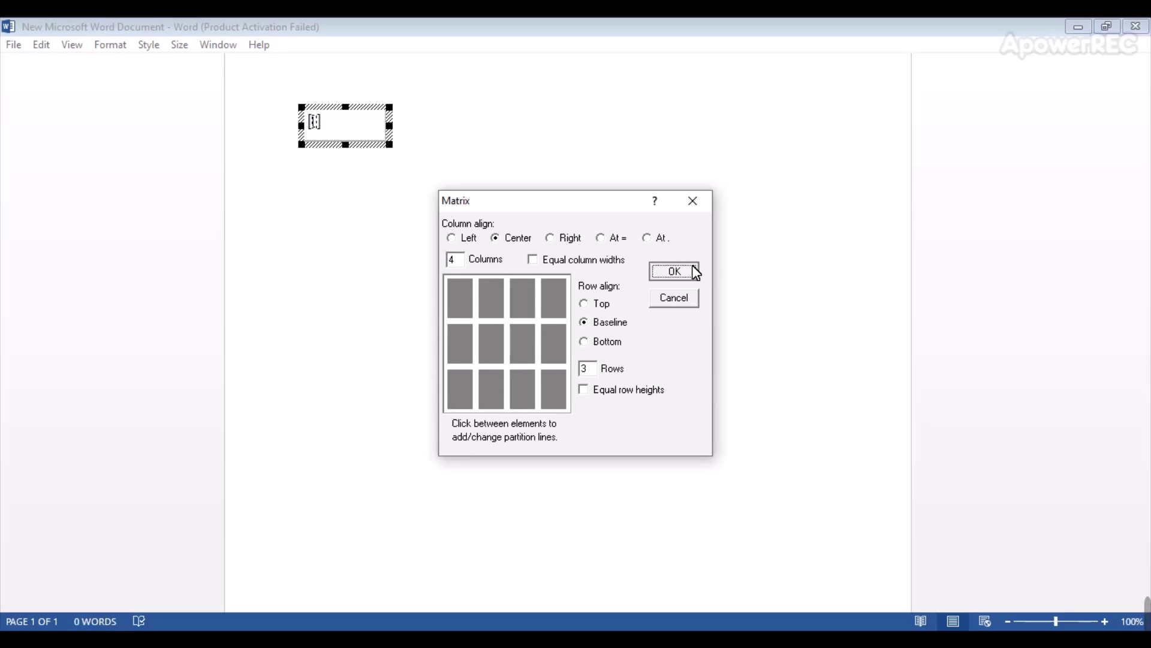
Fill the first matrix row with 1 2 W 4 and start row 2 with 4.
{"action": "left_click", "coordinate": [767, 317]}
{"action": "type", "text": "1"}
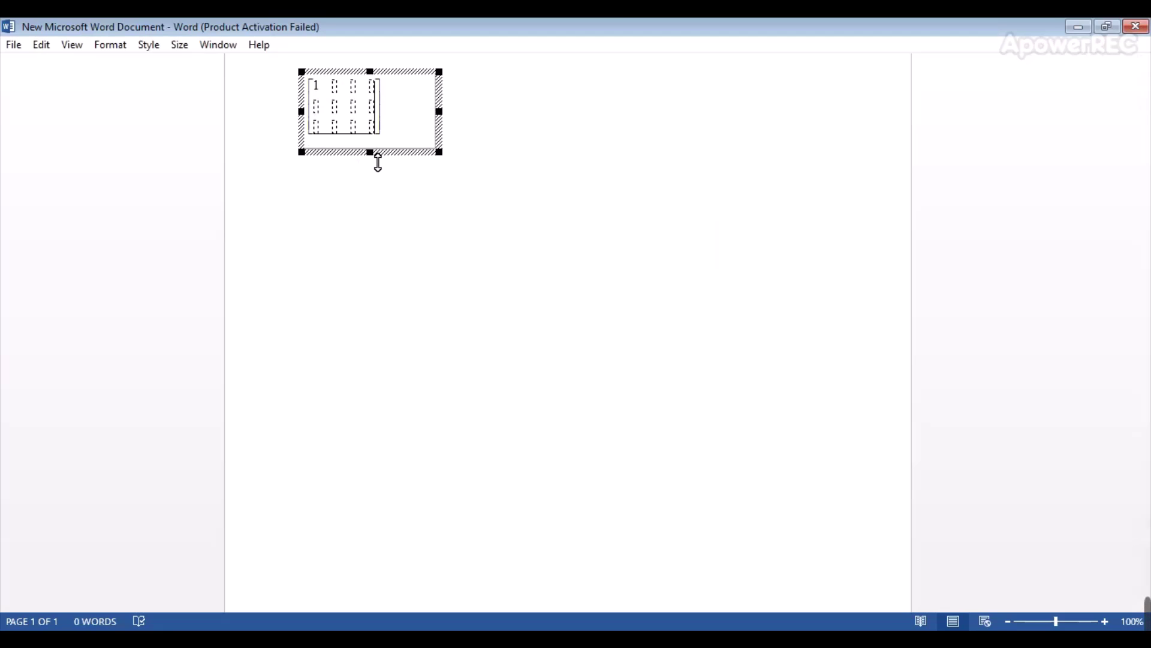
{"action": "left_click", "coordinate": [335, 87]}
{"action": "type", "text": "2"}
{"action": "left_click", "coordinate": [355, 87]}
{"action": "type", "text": "W "}
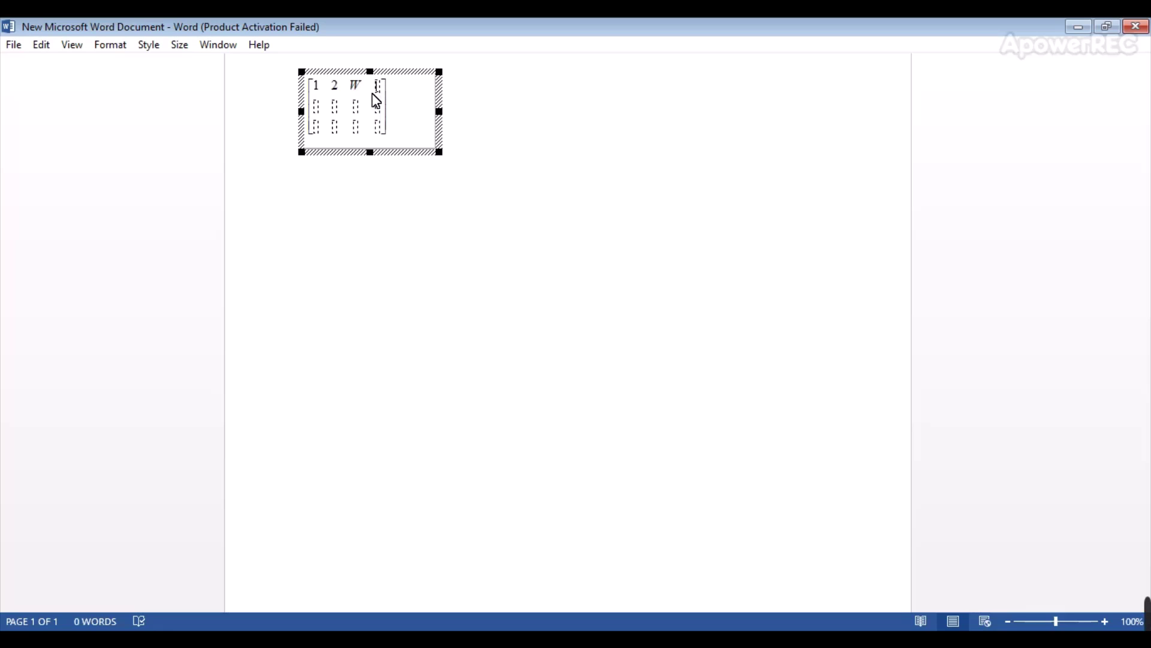
{"action": "type", "text": "4"}
{"action": "key", "text": "Tab"}
{"action": "type", "text": "4"}
Complete rows 2 and 3 as 4 5 3 9 and 4 5 T 9, then leave the equation editor.
{"action": "left_click", "coordinate": [336, 105]}
{"action": "type", "text": "5"}
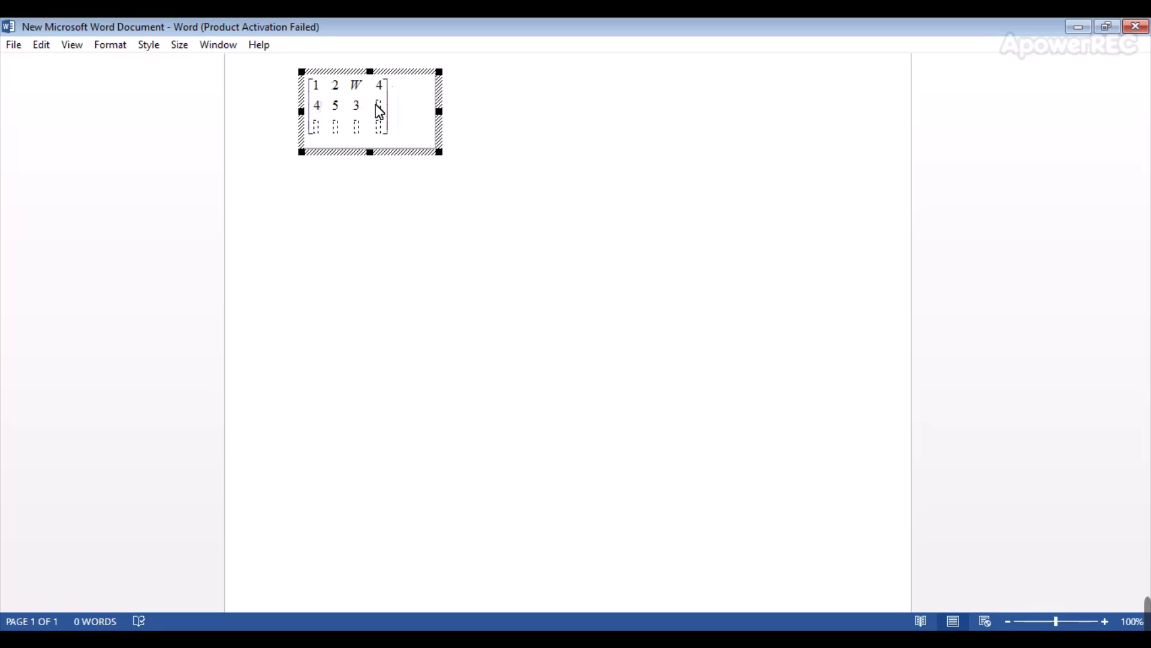
{"action": "key", "text": "BackSpace"}
{"action": "left_click", "coordinate": [377, 127]}
{"action": "type", "text": "9"}
{"action": "left_click", "coordinate": [358, 127]}
{"action": "type", "text": "7"}
{"action": "left_click", "coordinate": [336, 127]}
{"action": "type", "text": "5"}
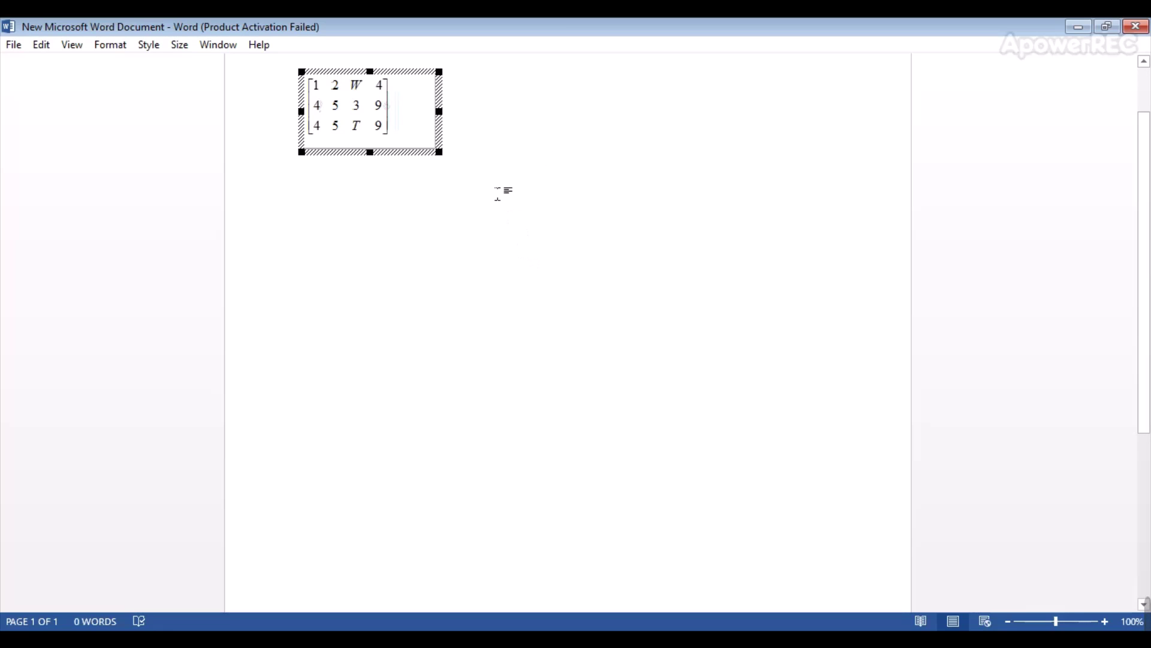
{"action": "left_click", "coordinate": [488, 169]}
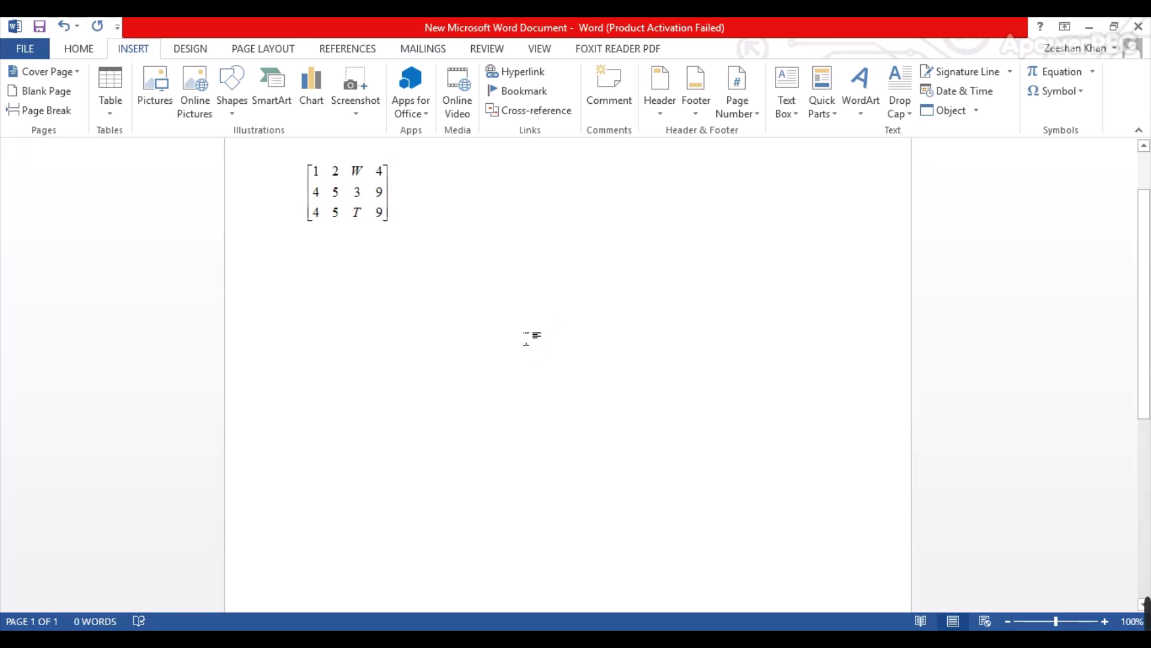
{"action": "type", "text": "L"}
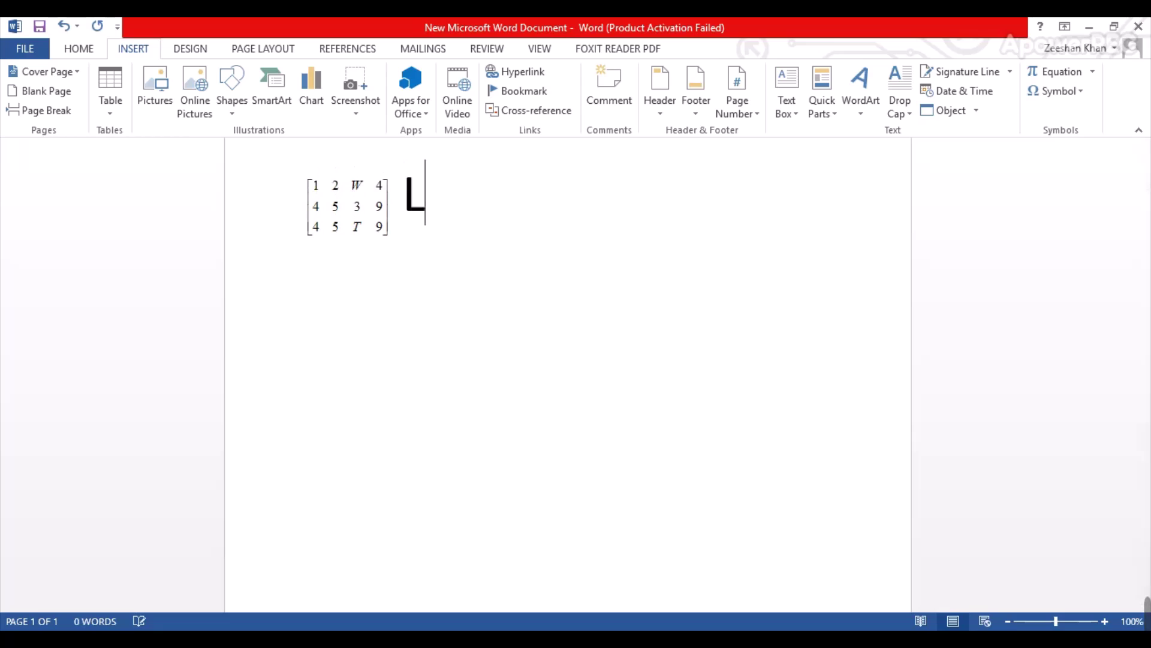
{"action": "type", "text": "ETS ENTER NA"}
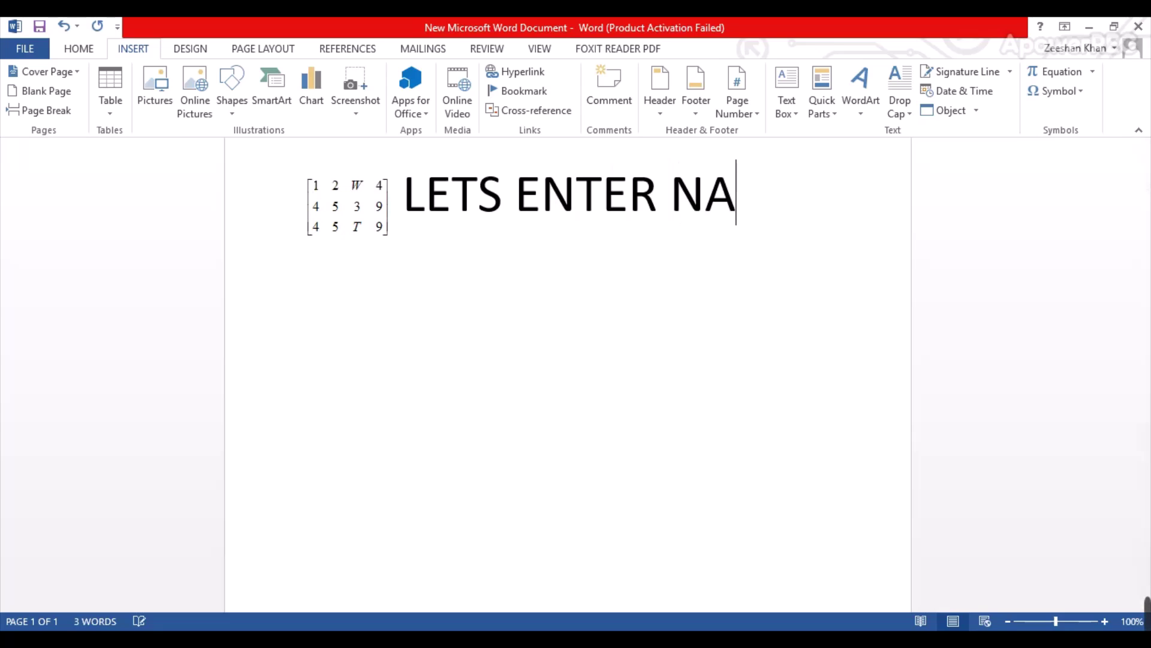
{"action": "key", "text": "BackSpace"}
{"action": "key", "text": "BackSpace"}
{"action": "type", "text": "AN O"}
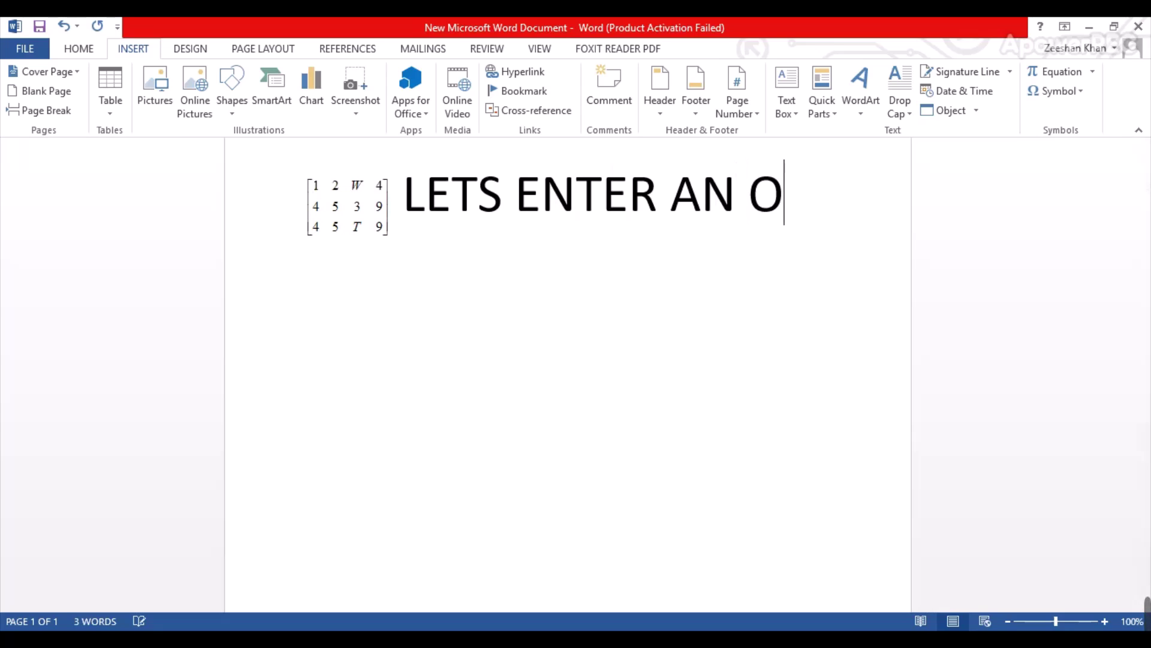
{"action": "type", "text": "THER MATRI"}
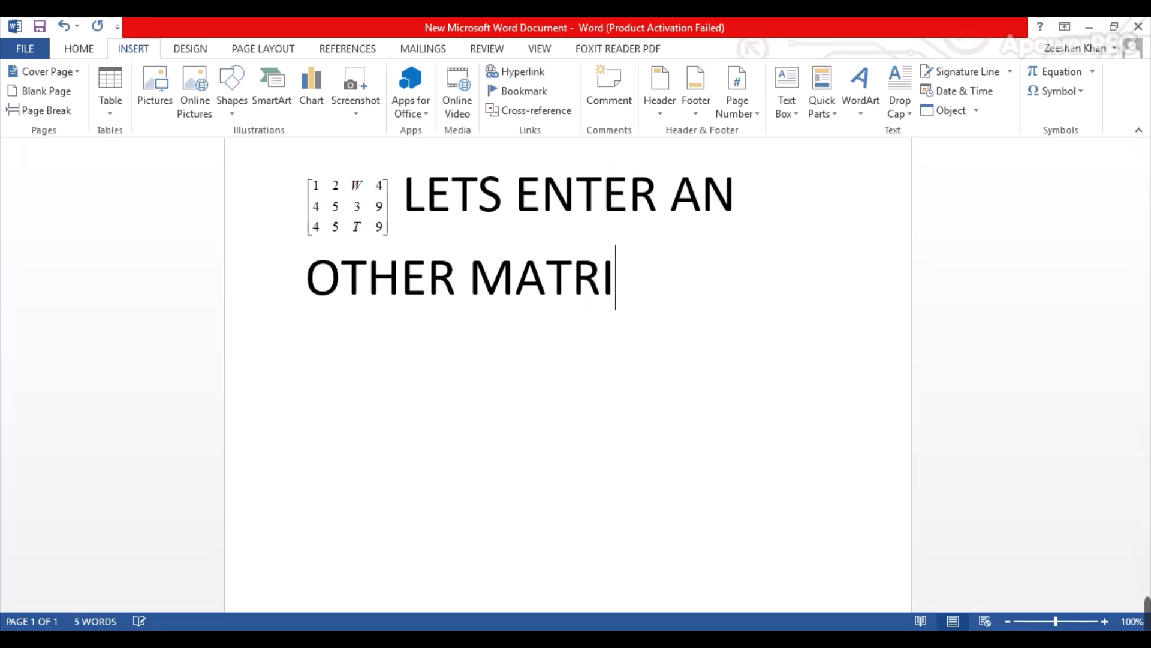
{"action": "type", "text": "CE"}
{"action": "key", "text": "BackSpace"}
{"action": "key", "text": "BackSpace"}
{"action": "key", "text": "BackSpace"}
{"action": "type", "text": "E LE"}
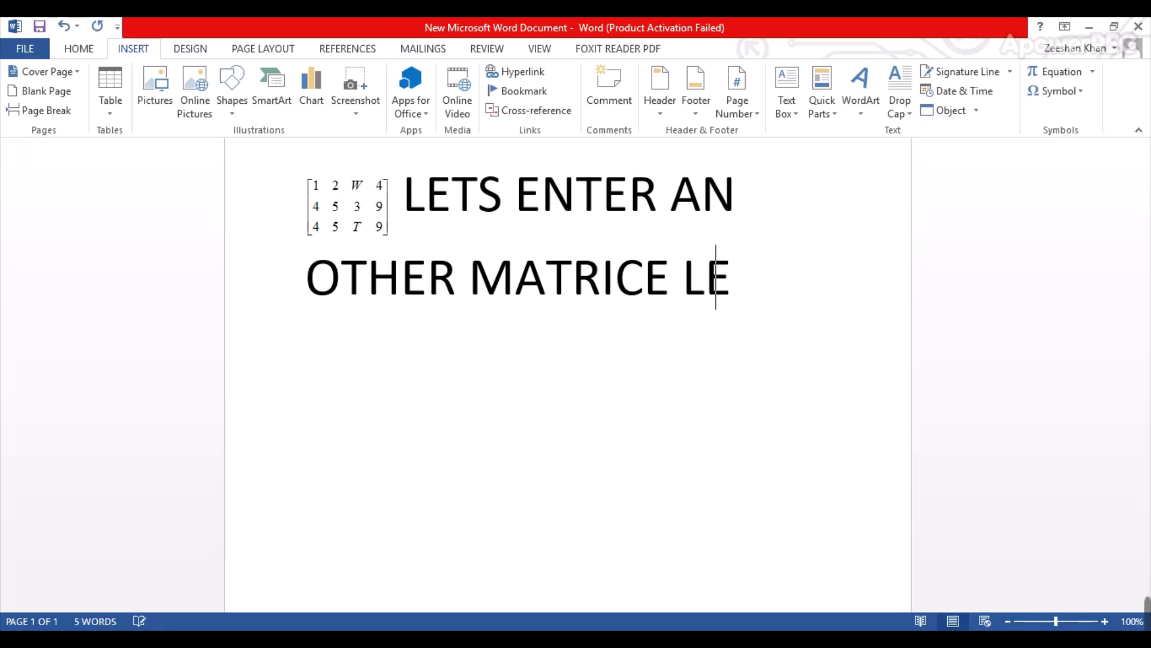
{"action": "type", "text": "T SAY "}
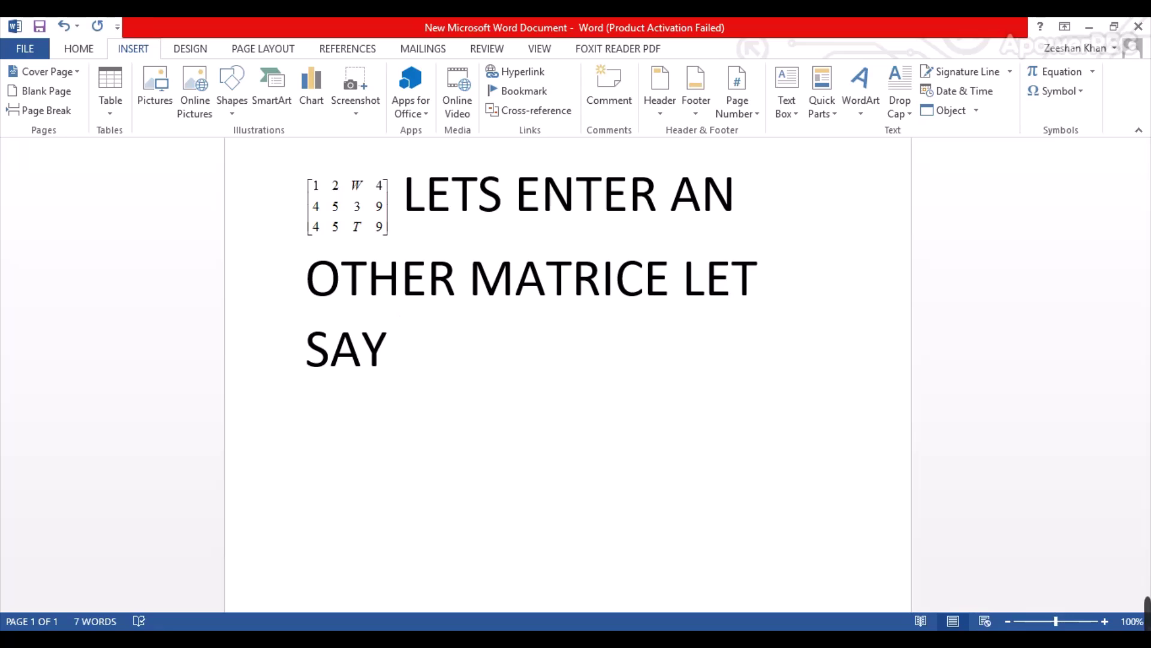
{"action": "type", "text": "5X5"}
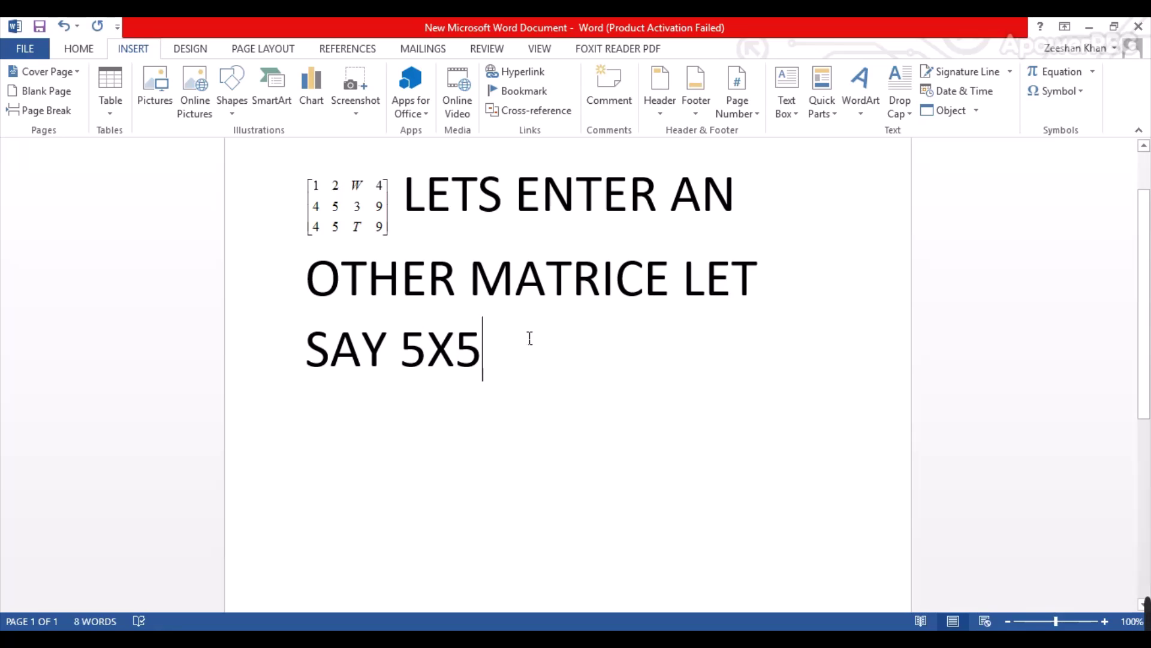
{"action": "key", "text": "BackSpace"}
{"action": "key", "text": "BackSpace"}
{"action": "key", "text": "BackSpace"}
{"action": "key", "text": "BackSpace"}
{"action": "key", "text": "BackSpace"}
{"action": "key", "text": "BackSpace"}
{"action": "key", "text": "BackSpace"}
{"action": "key", "text": "BackSpace"}
{"action": "key", "text": "BackSpace"}
{"action": "key", "text": "BackSpace"}
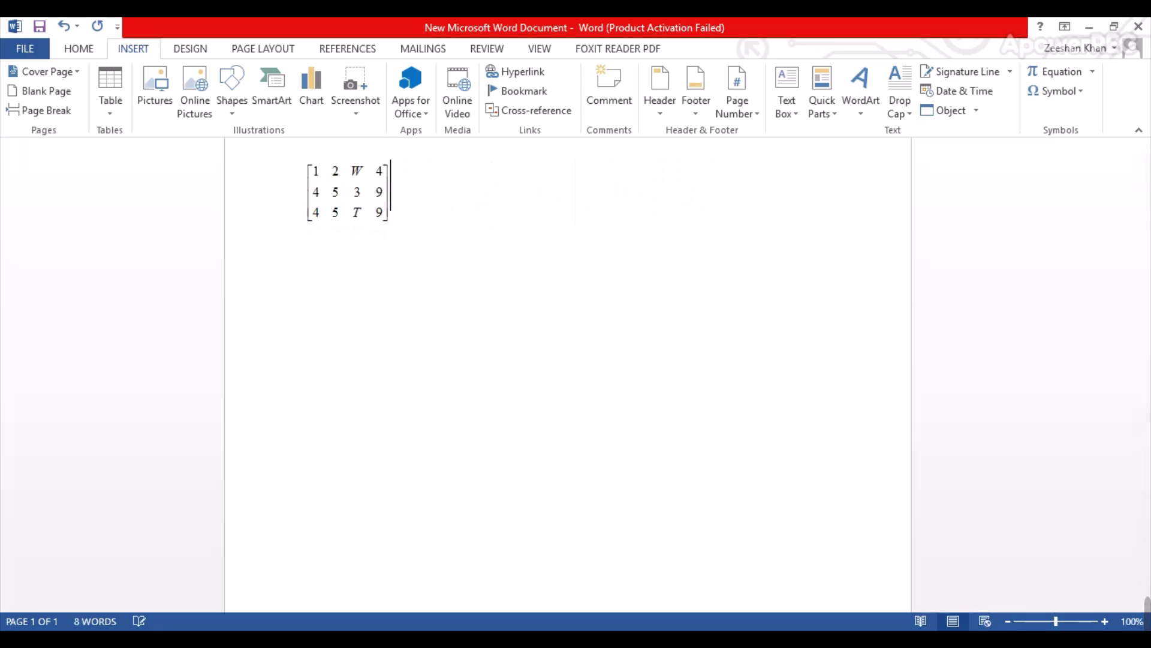
{"action": "key", "text": "BackSpace"}
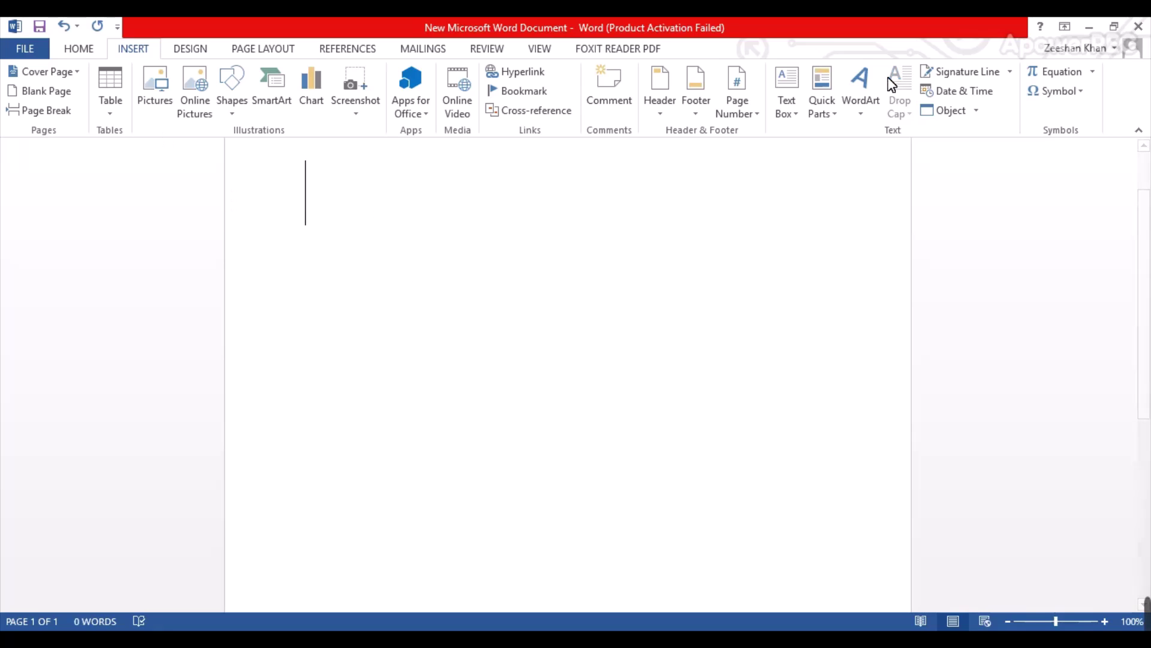
Insert a new Microsoft Equation 3.0 object.
{"action": "left_click", "coordinate": [959, 113]}
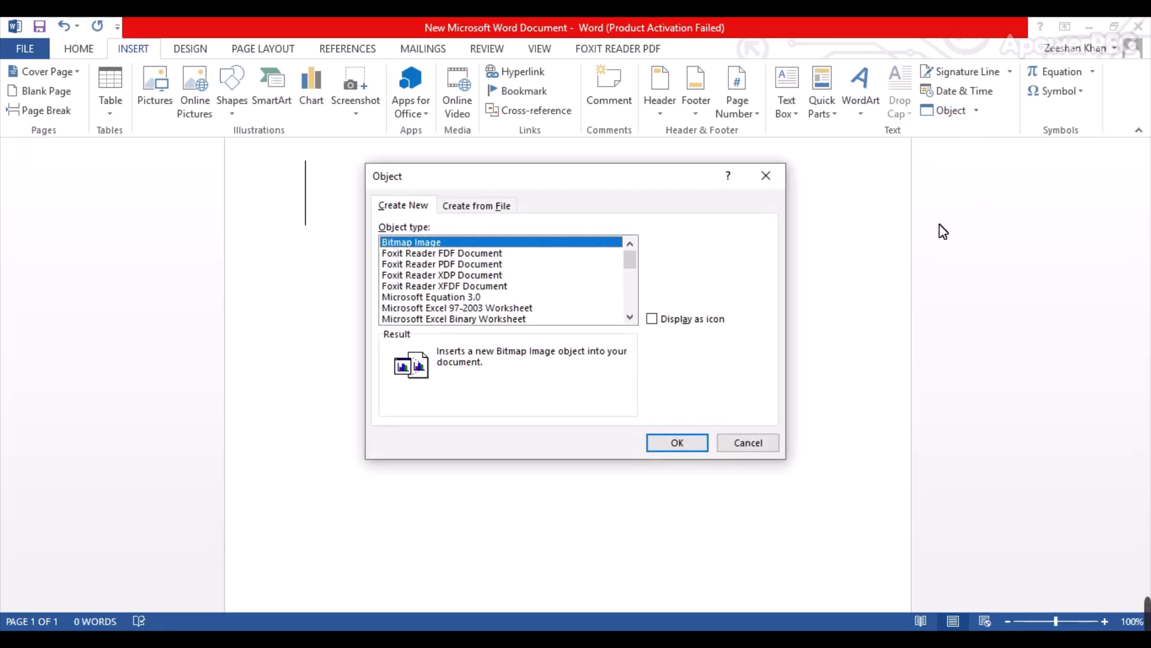
{"action": "left_click", "coordinate": [450, 298]}
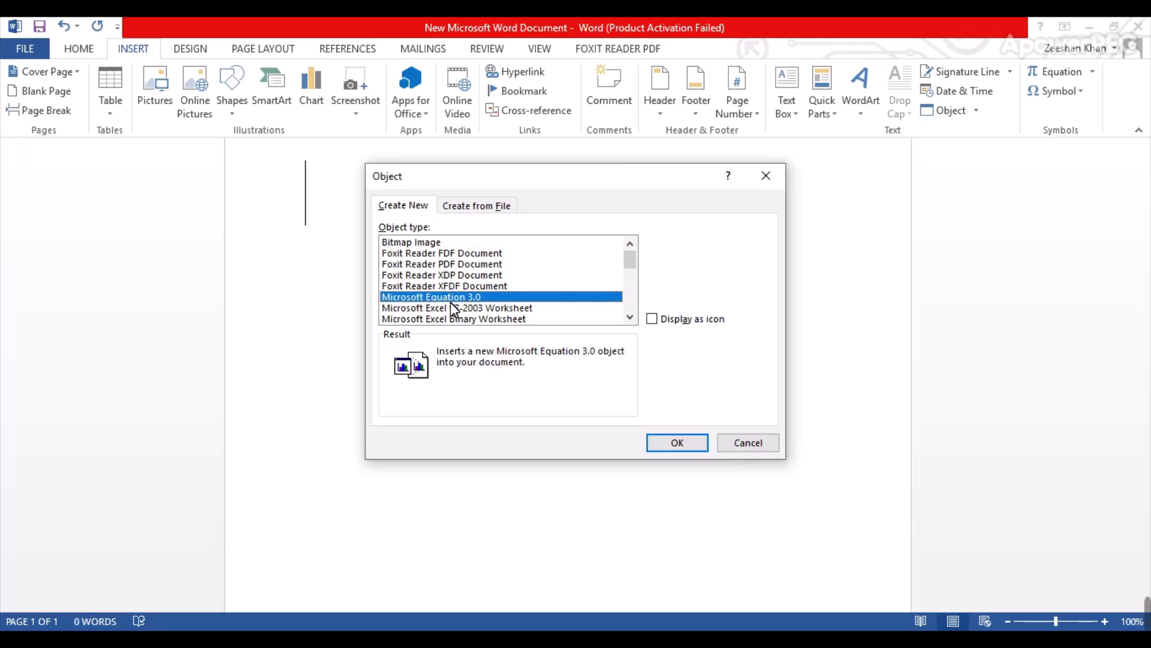
{"action": "left_click", "coordinate": [676, 442]}
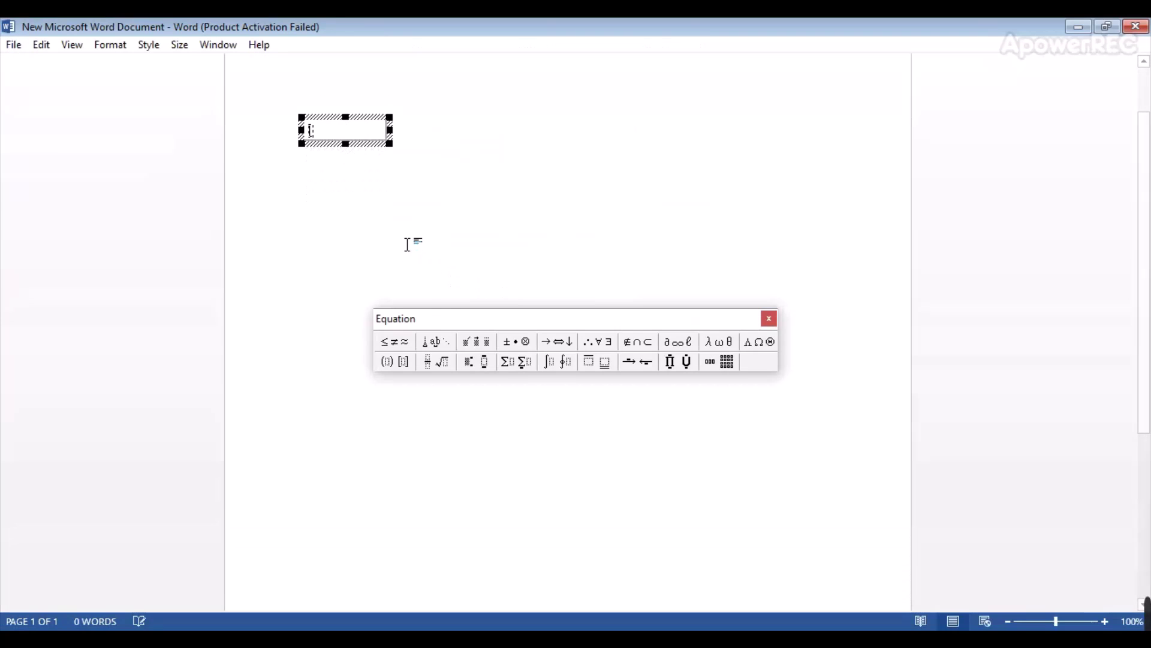
Add square brackets with a variable-size matrix of 5 columns and 5 rows.
{"action": "left_click", "coordinate": [400, 366]}
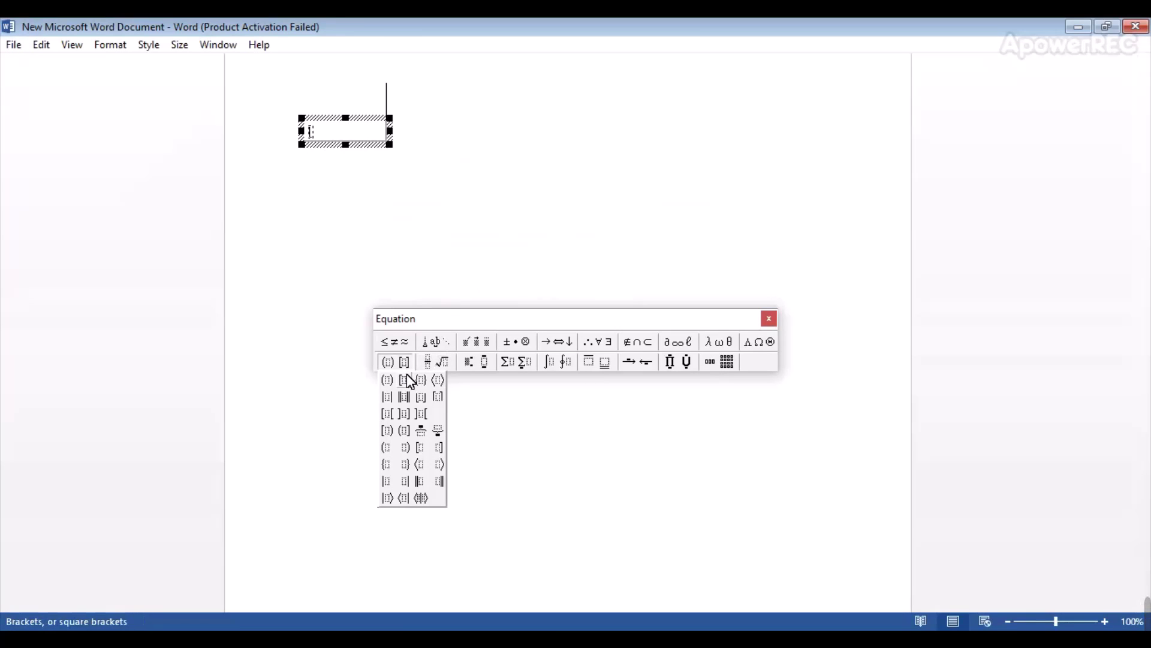
{"action": "left_click", "coordinate": [726, 365]}
{"action": "left_click", "coordinate": [750, 428]}
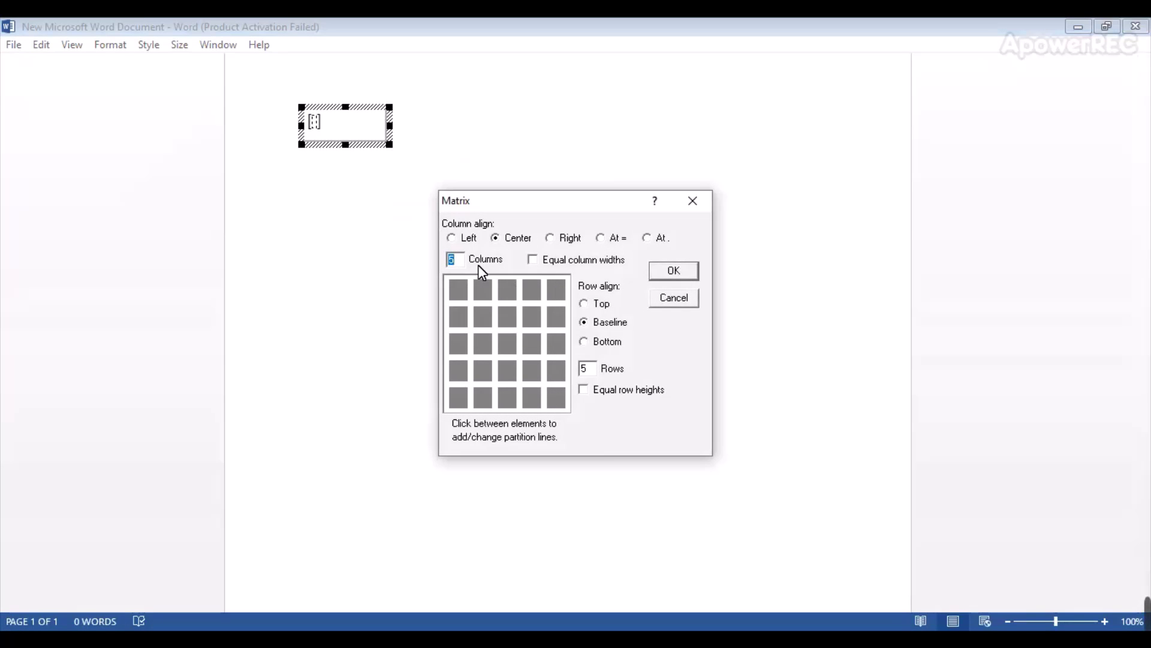
{"action": "type", "text": "1"}
{"action": "type", "text": "5"}
{"action": "left_click", "coordinate": [671, 270]}
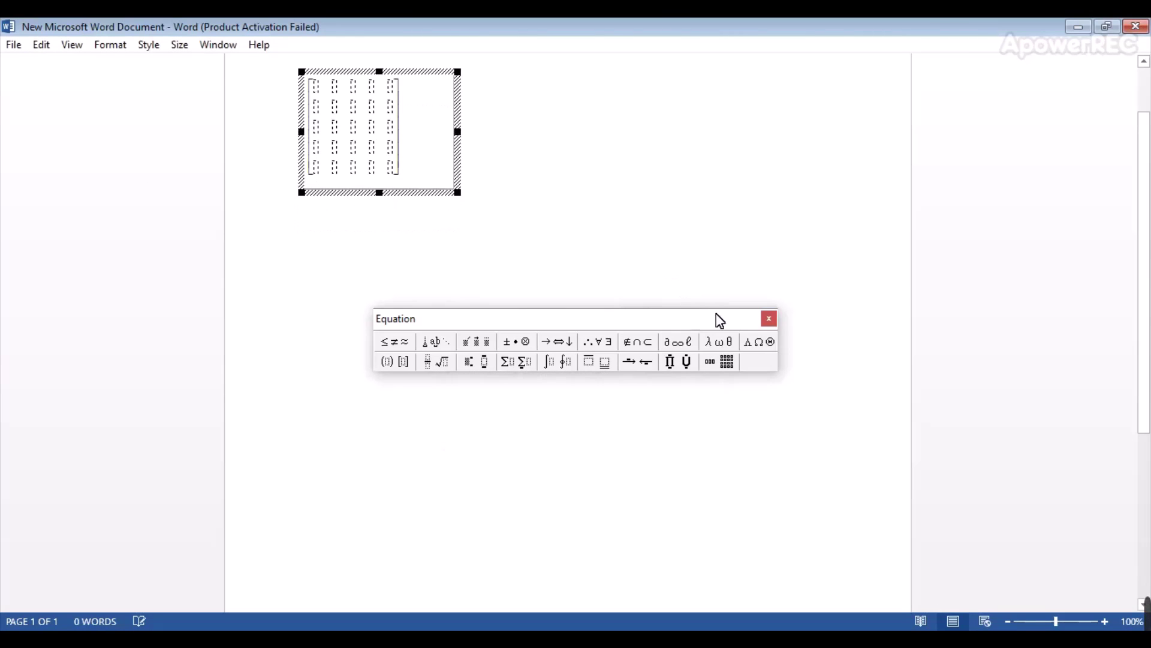
Enter 1, 2, 3, 4, 5 across the first row and 2 in the second row.
{"action": "left_click", "coordinate": [768, 318]}
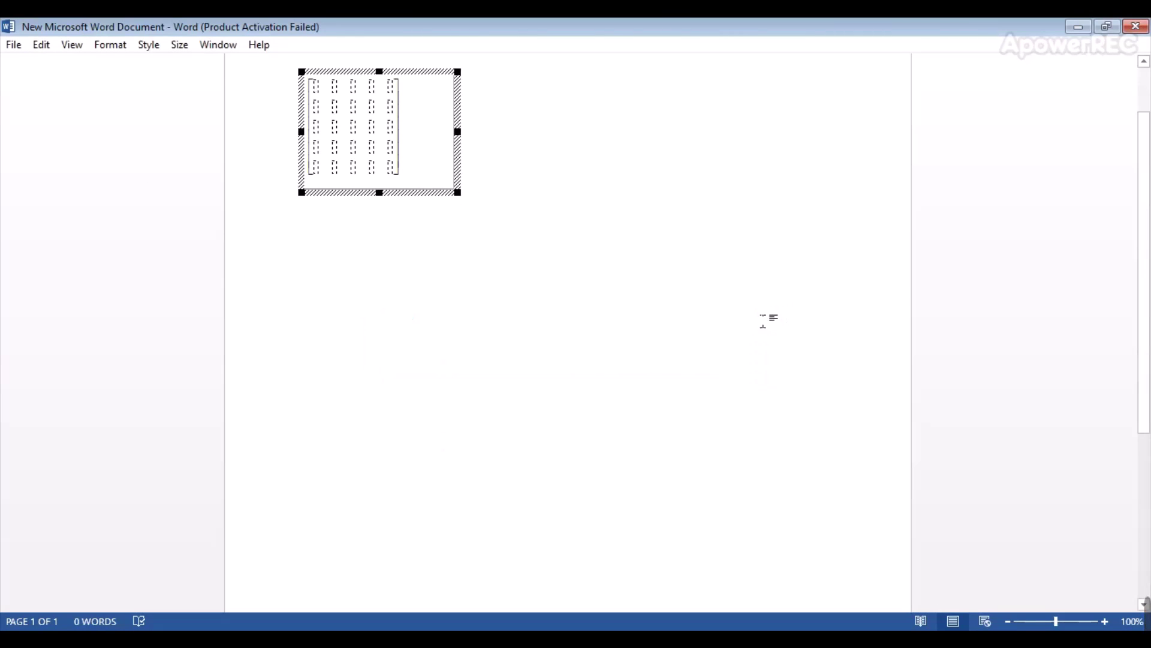
{"action": "left_click", "coordinate": [314, 89]}
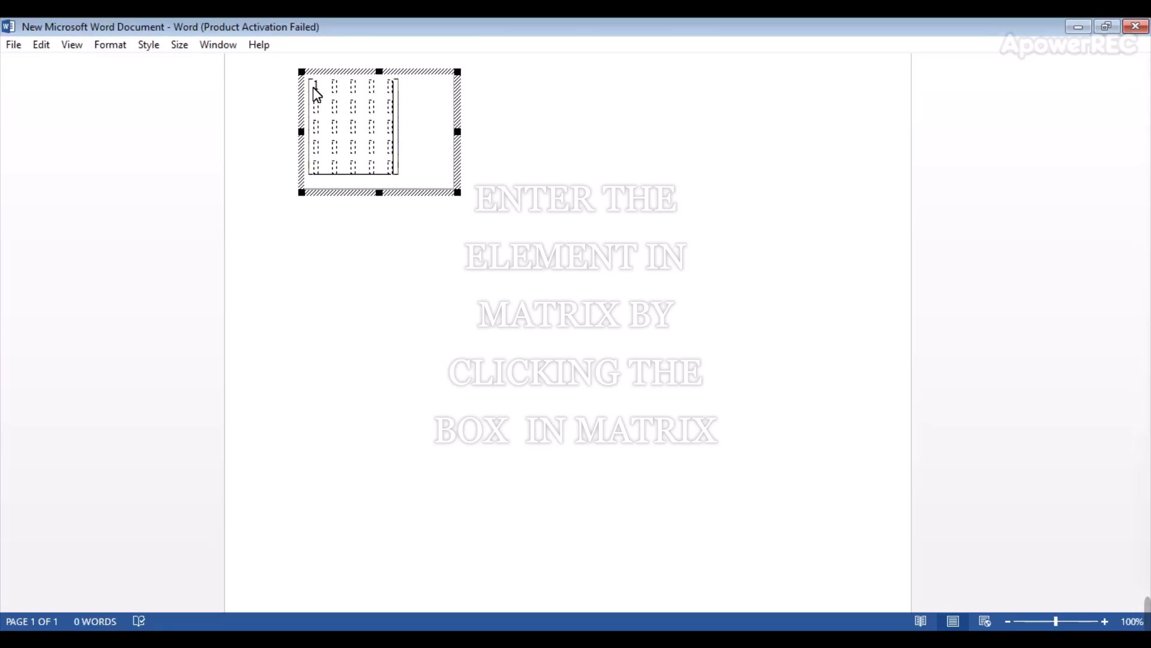
{"action": "type", "text": "1 "}
{"action": "type", "text": "2"}
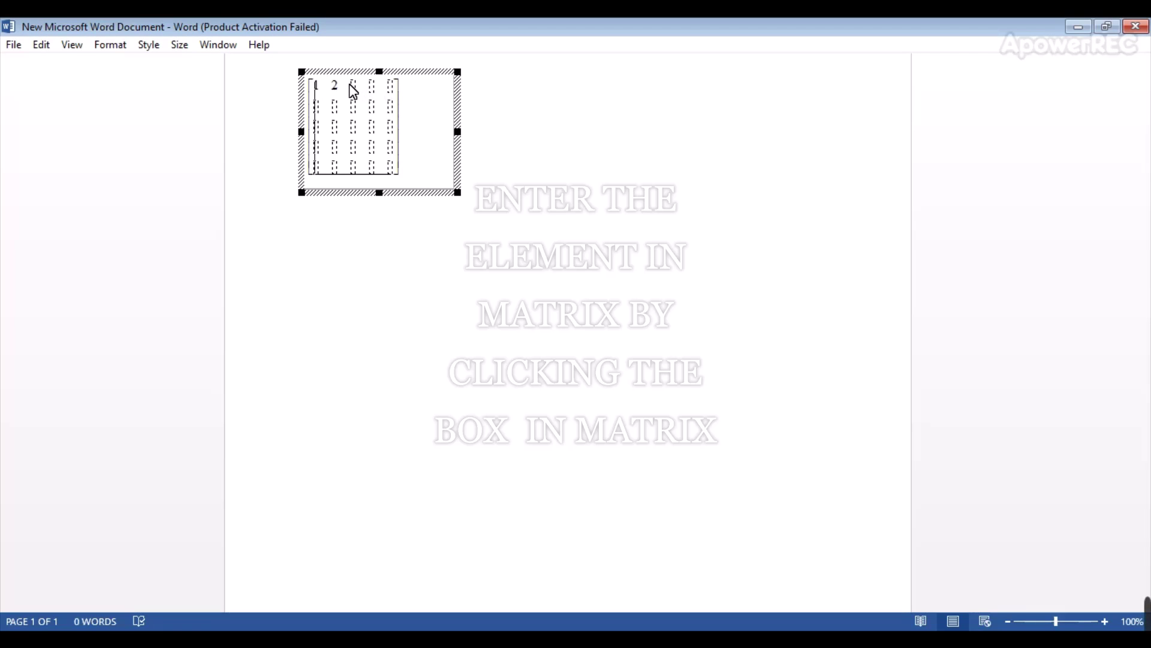
{"action": "left_click", "coordinate": [358, 91]}
{"action": "type", "text": "3"}
{"action": "left_click", "coordinate": [377, 88]}
{"action": "type", "text": "4 "}
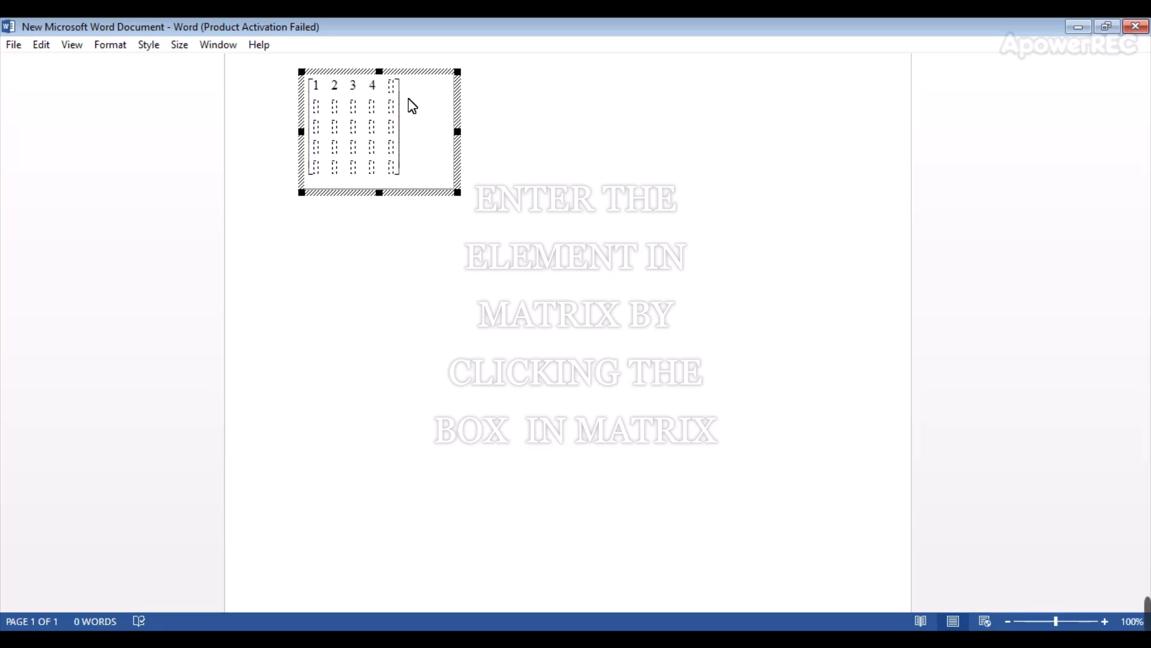
{"action": "type", "text": "5 "}
{"action": "type", "text": "2"}
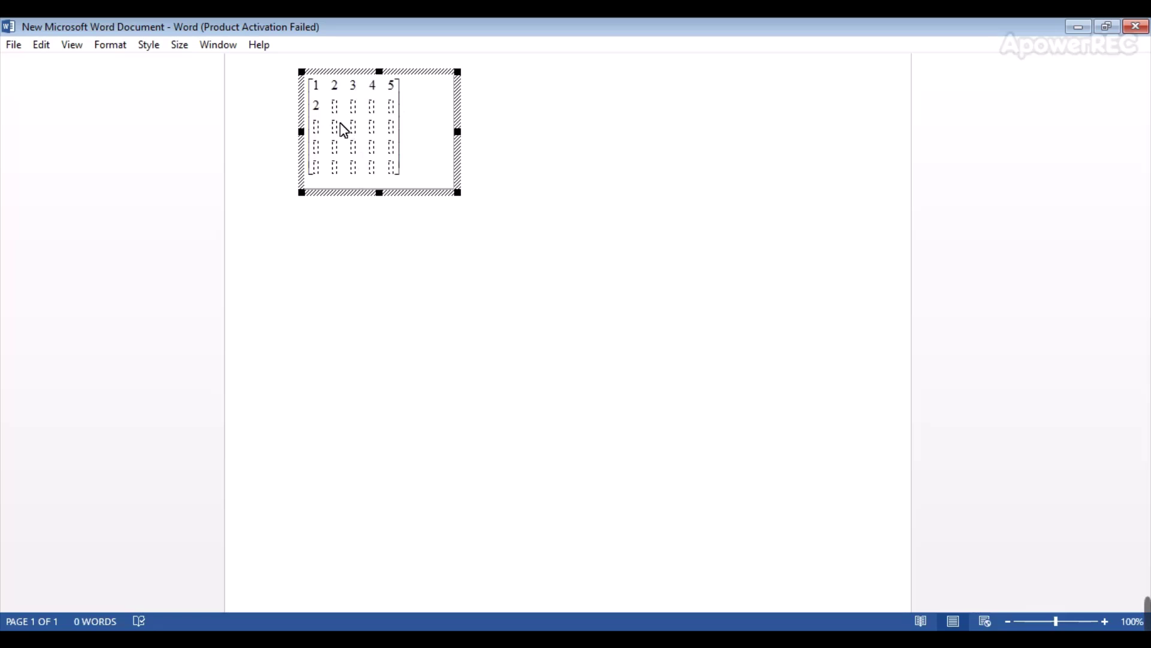